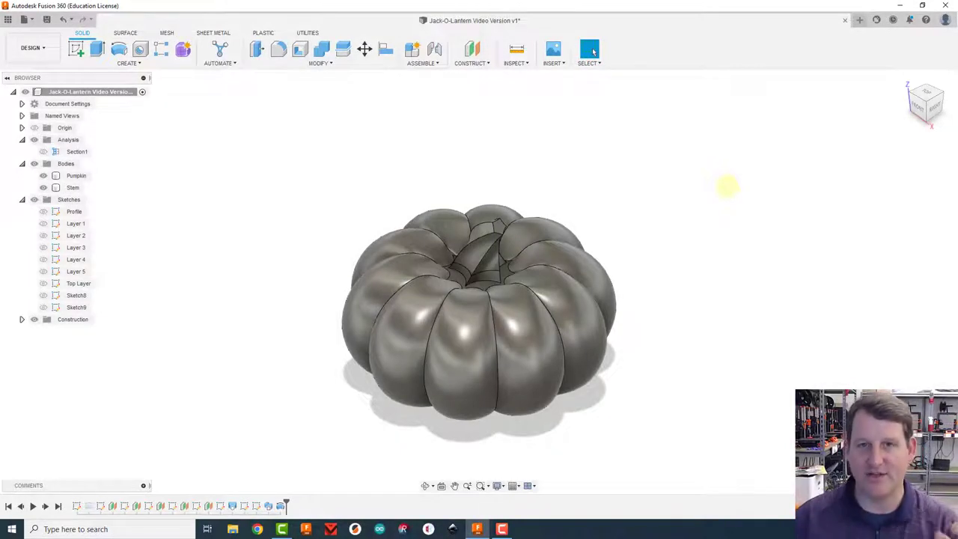
Step: Select the pumpkin body on the model, then clear the selection
{"action": "left_click", "coordinate": [24, 19]}
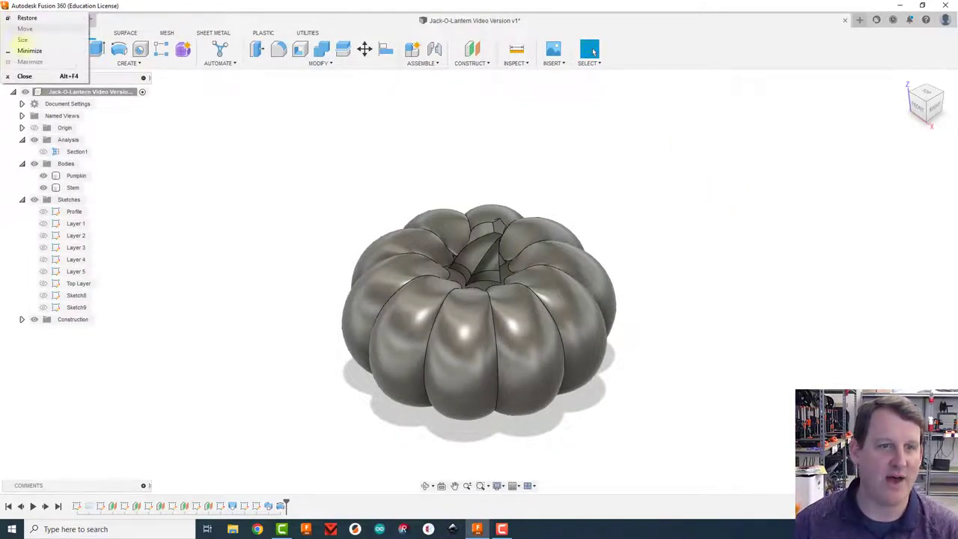
{"action": "left_click", "coordinate": [283, 149]}
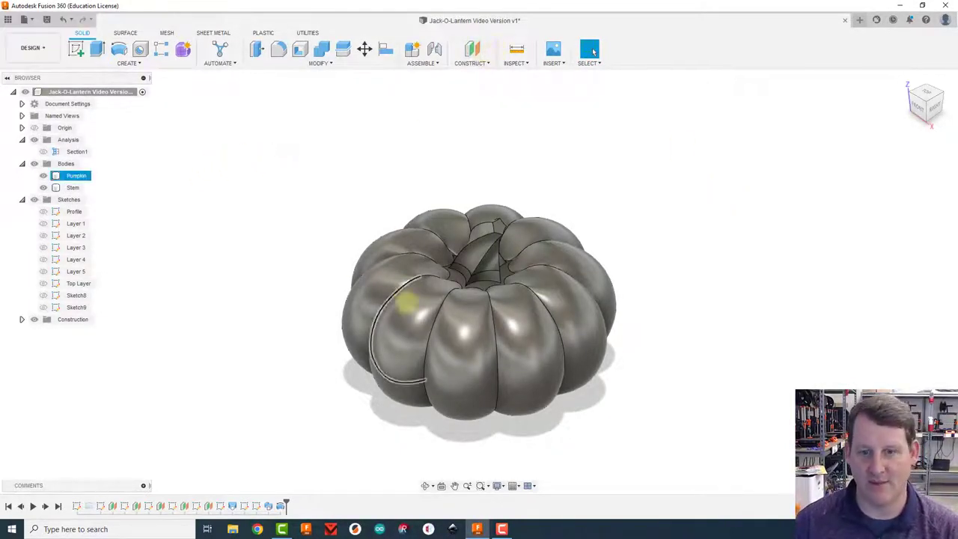
{"action": "left_click", "coordinate": [405, 375]}
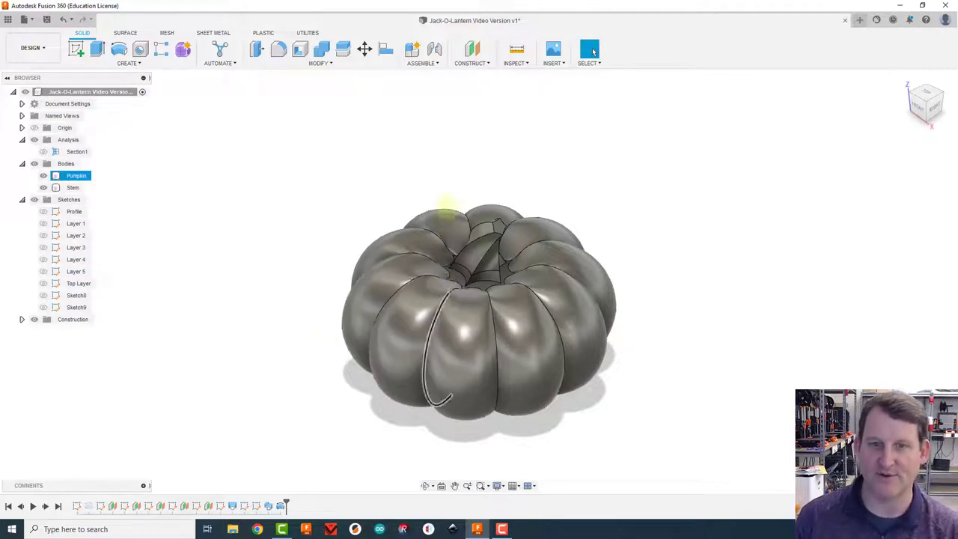
{"action": "left_click", "coordinate": [455, 182]}
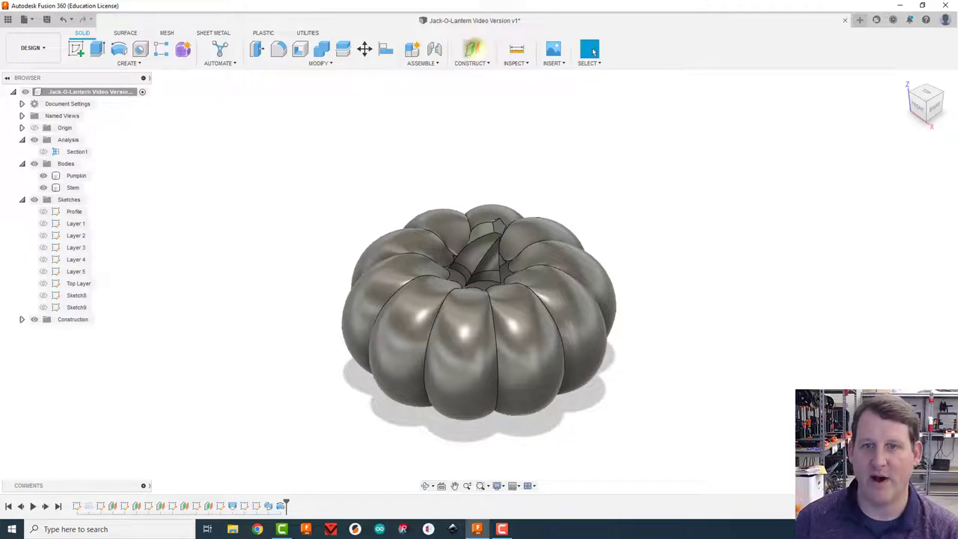
Step: Offset a construction plane -69 mm from a pumpkin lobe face, checking it side-on
{"action": "left_click", "coordinate": [472, 49]}
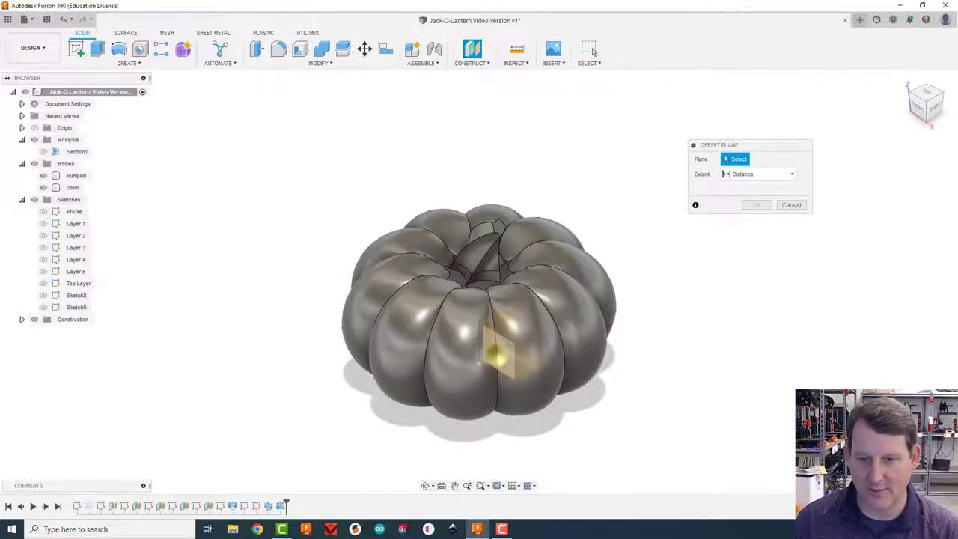
{"action": "left_click", "coordinate": [498, 352]}
{"action": "left_click_drag", "start_coordinate": [497, 352], "coordinate": [371, 426]}
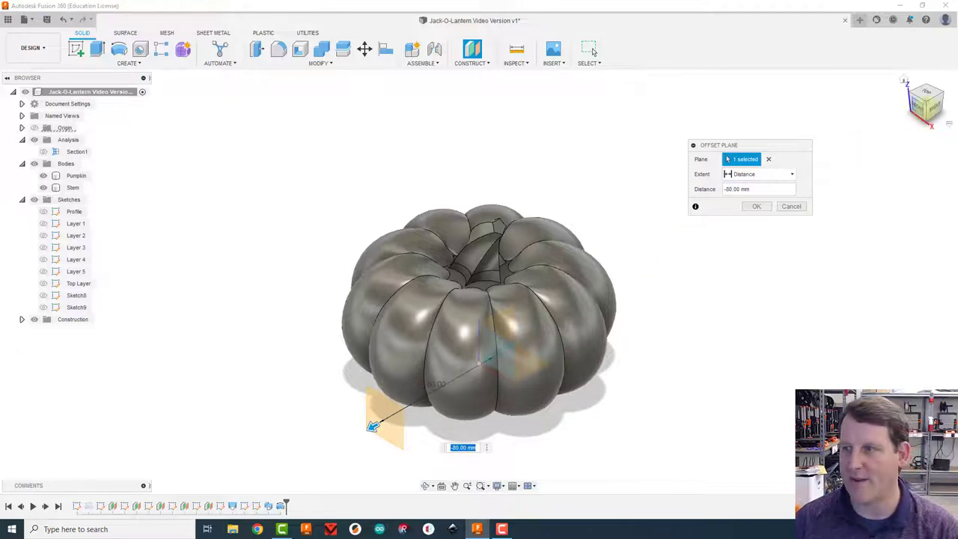
{"action": "left_click", "coordinate": [937, 106]}
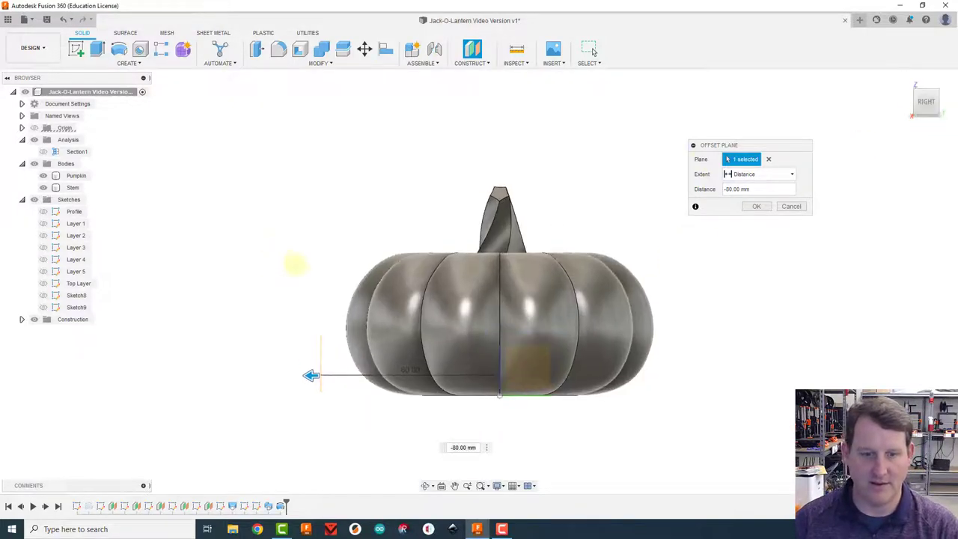
{"action": "scroll", "coordinate": [339, 327], "scroll_direction": "up", "scroll_amount": 4}
{"action": "scroll", "coordinate": [366, 203], "scroll_direction": "up", "scroll_amount": 6}
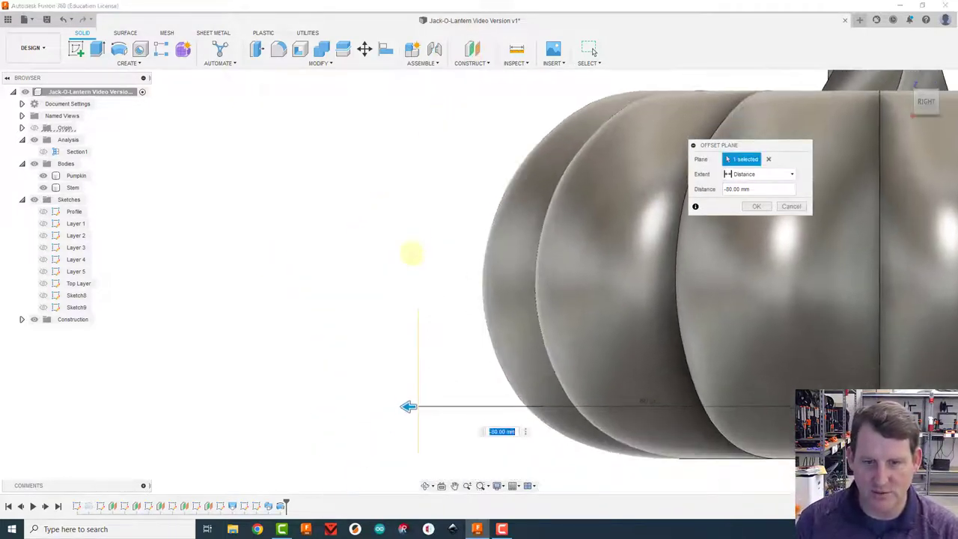
{"action": "scroll", "coordinate": [419, 135], "scroll_direction": "down", "scroll_amount": 3}
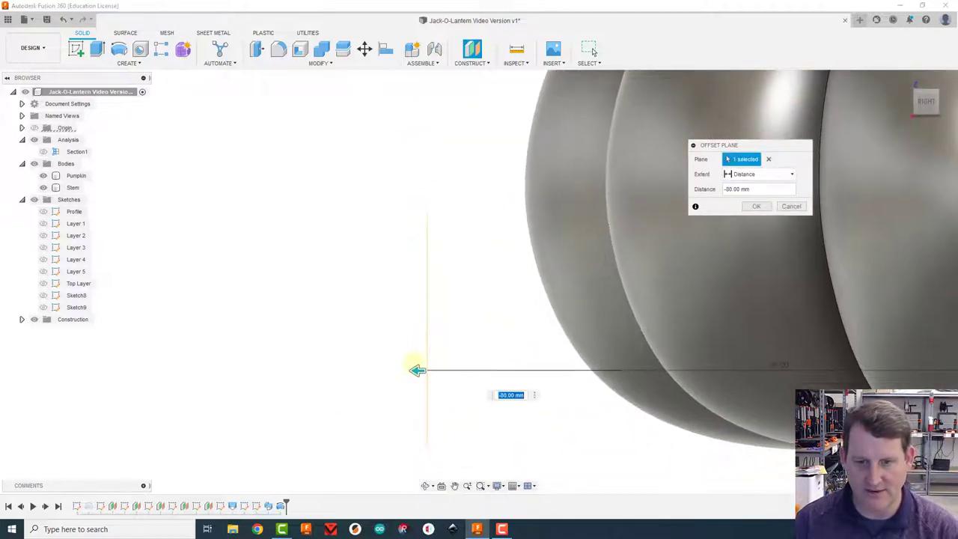
{"action": "left_click_drag", "start_coordinate": [416, 371], "coordinate": [515, 342]}
{"action": "scroll", "coordinate": [524, 262], "scroll_direction": "up", "scroll_amount": 3}
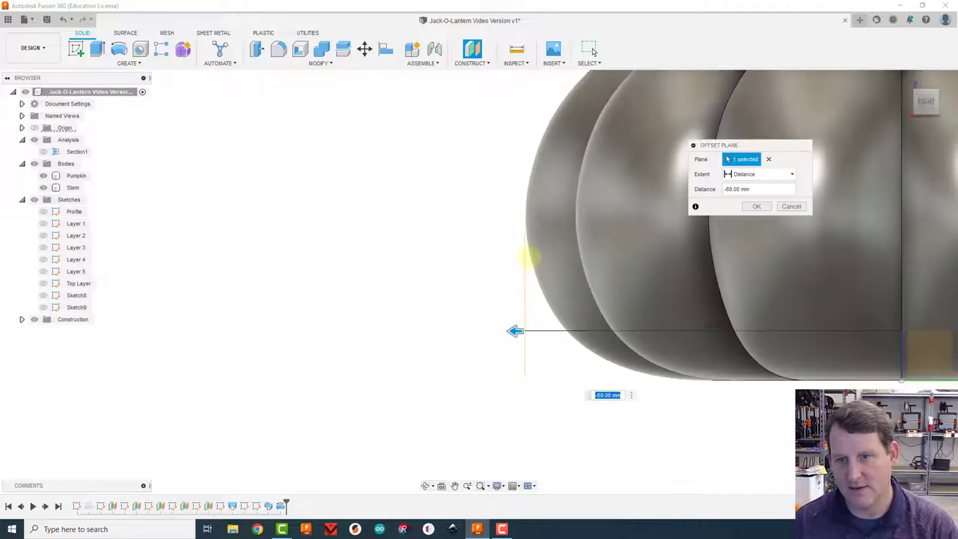
{"action": "scroll", "coordinate": [528, 262], "scroll_direction": "up", "scroll_amount": 2}
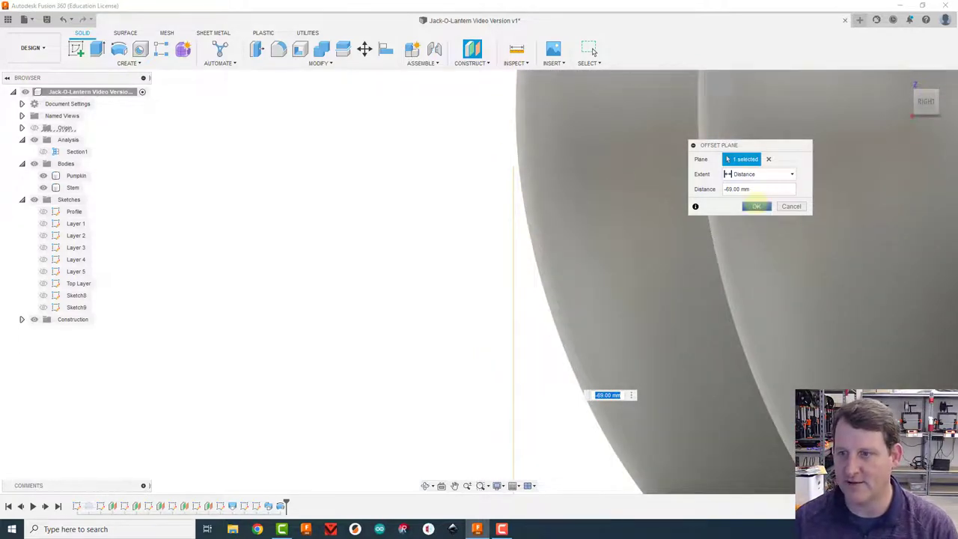
{"action": "left_click", "coordinate": [756, 206]}
{"action": "scroll", "coordinate": [421, 276], "scroll_direction": "down", "scroll_amount": 5}
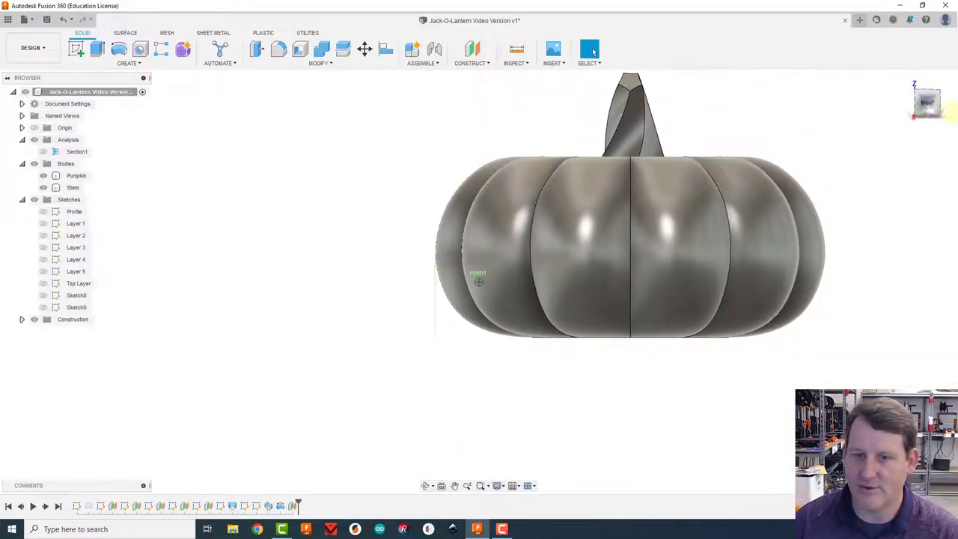
Step: Start a new sketch on the -69 mm offset plane
{"action": "left_click", "coordinate": [903, 80]}
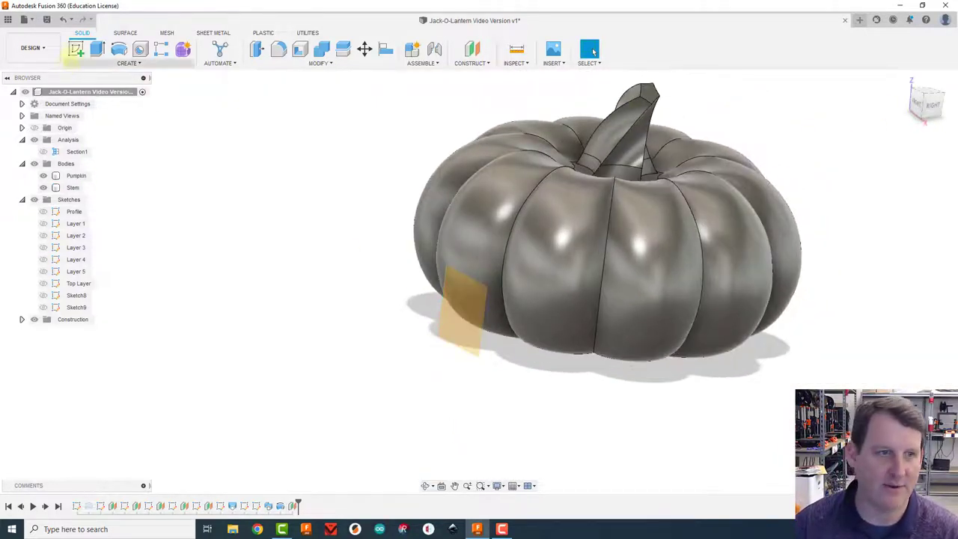
{"action": "left_click", "coordinate": [76, 49]}
{"action": "left_click", "coordinate": [462, 303]}
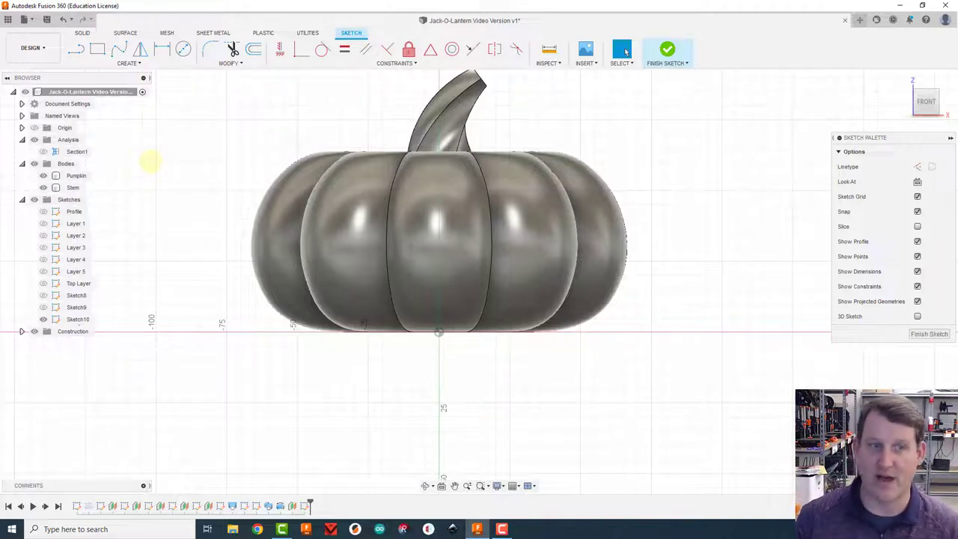
{"action": "left_click", "coordinate": [128, 63]}
{"action": "left_click", "coordinate": [228, 132]}
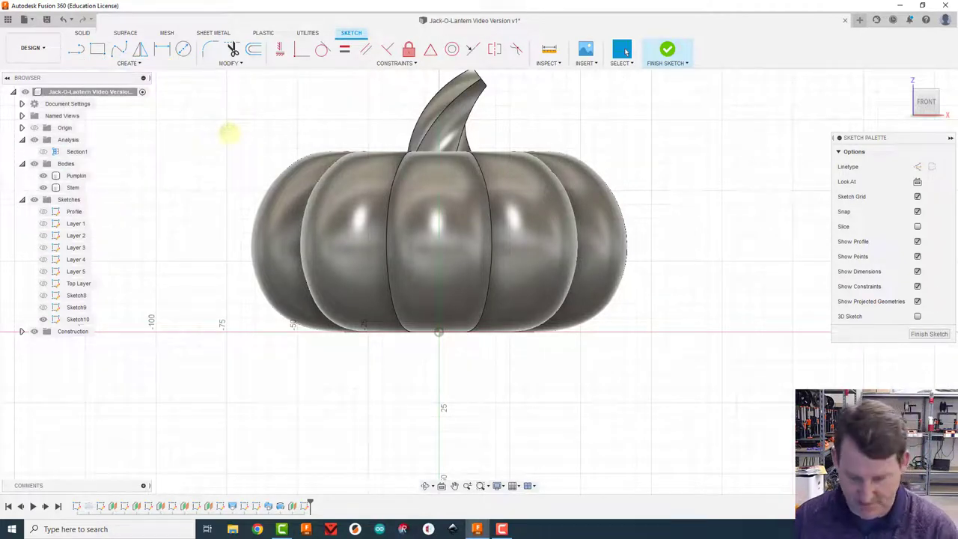
Step: Project the whole pumpkin body's outline into the sketch
{"action": "left_click", "coordinate": [626, 51]}
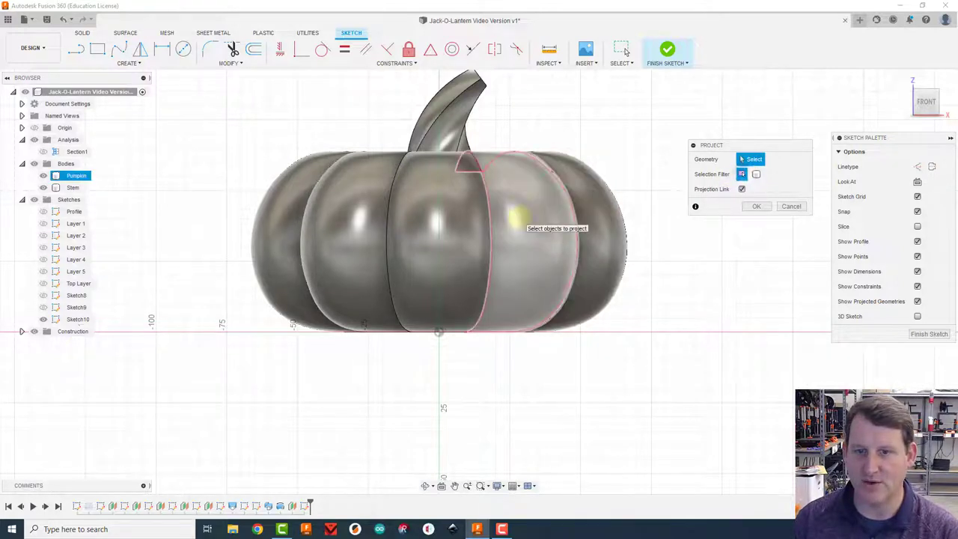
{"action": "left_click", "coordinate": [425, 221]}
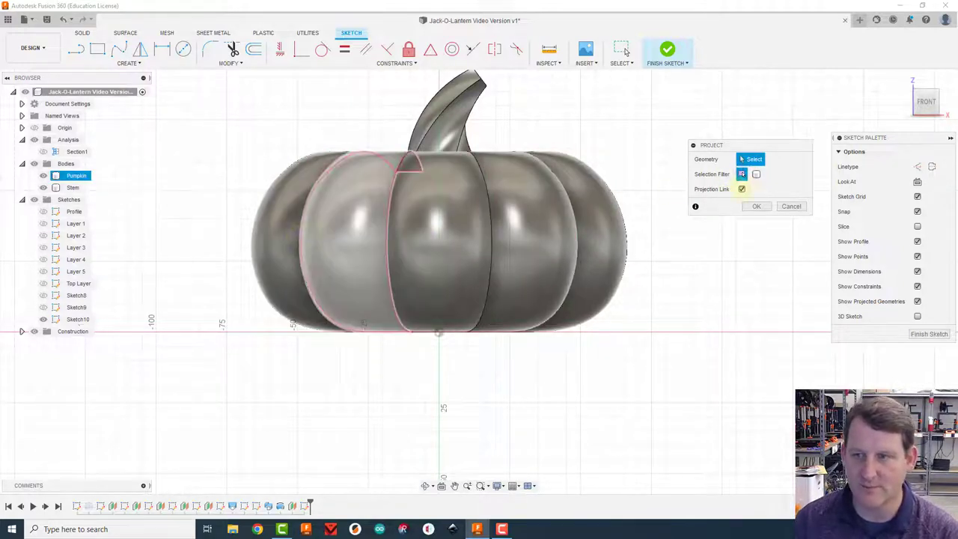
{"action": "left_click", "coordinate": [441, 234]}
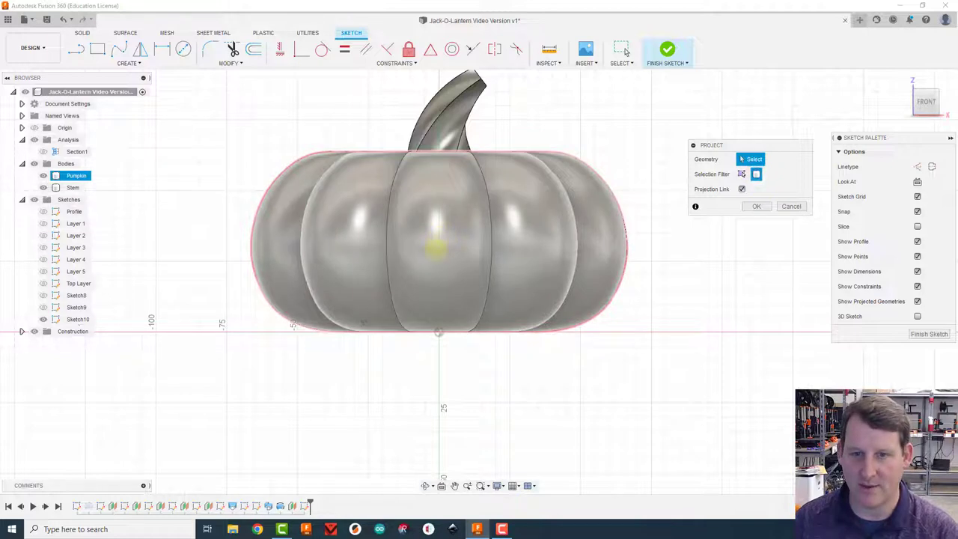
{"action": "left_click", "coordinate": [758, 207]}
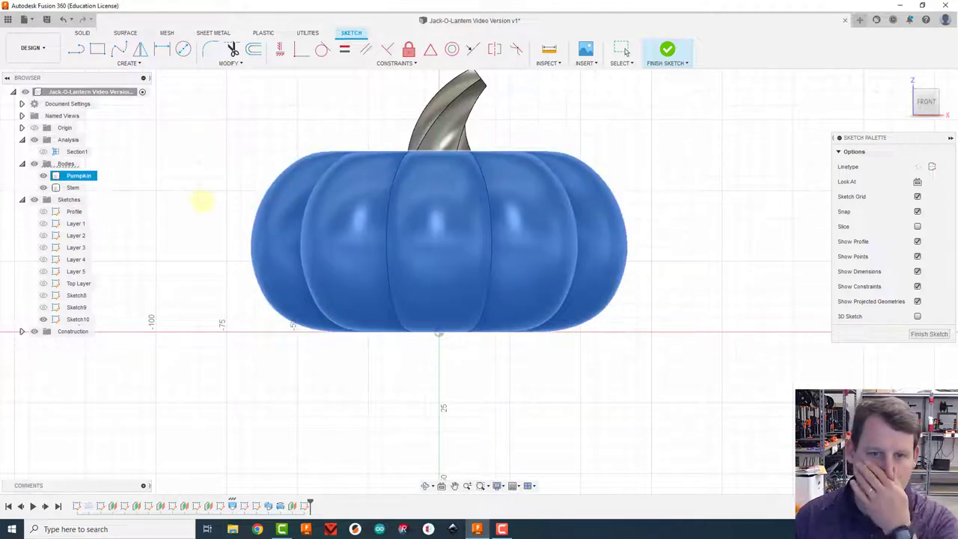
{"action": "key", "text": "Escape"}
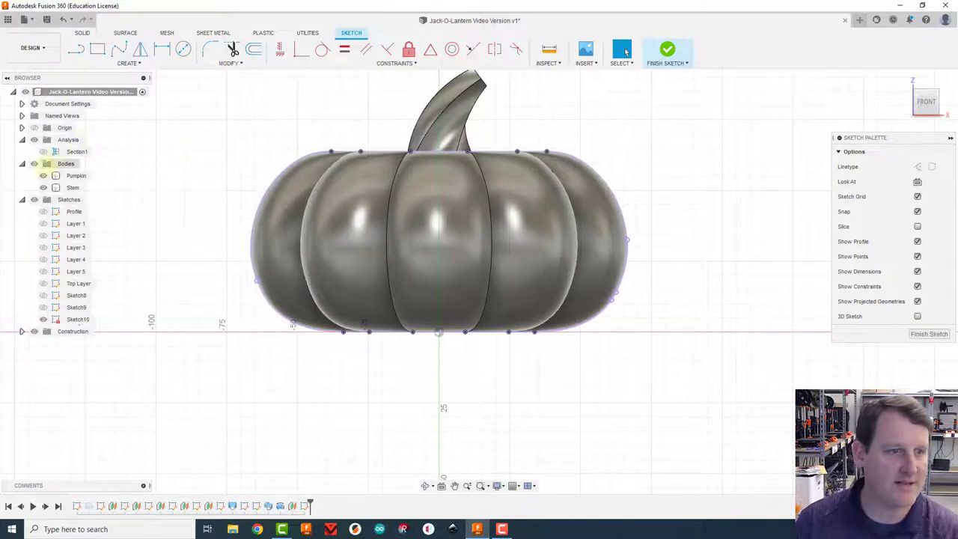
Step: Hide the pumpkin and stem bodies and sketch a first rough triangle in the outline
{"action": "left_click", "coordinate": [42, 175]}
{"action": "left_click", "coordinate": [43, 187]}
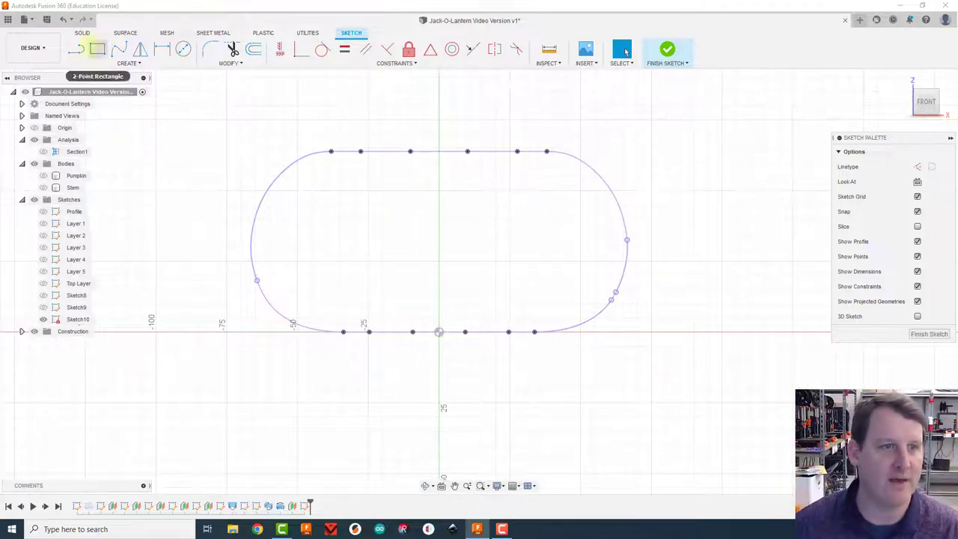
{"action": "left_click", "coordinate": [75, 48]}
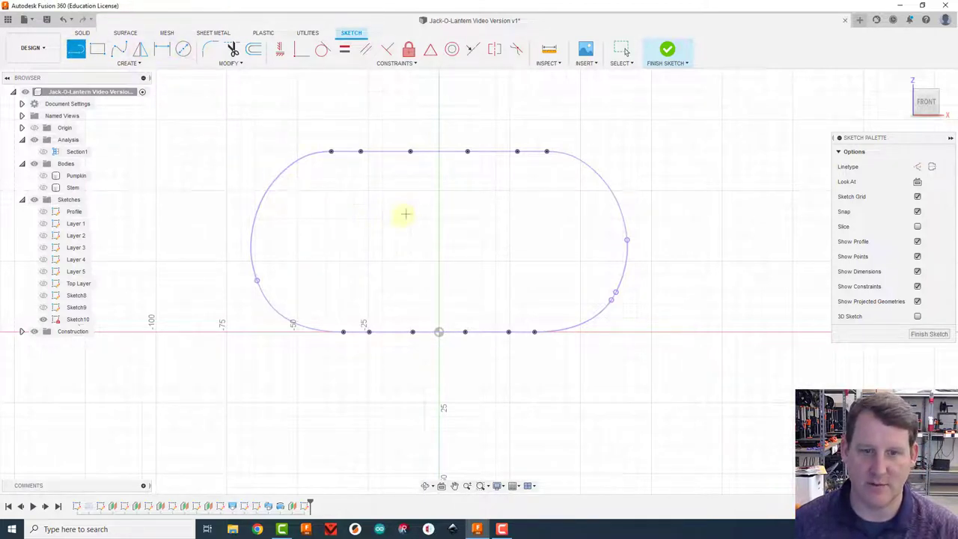
{"action": "left_click", "coordinate": [344, 193]}
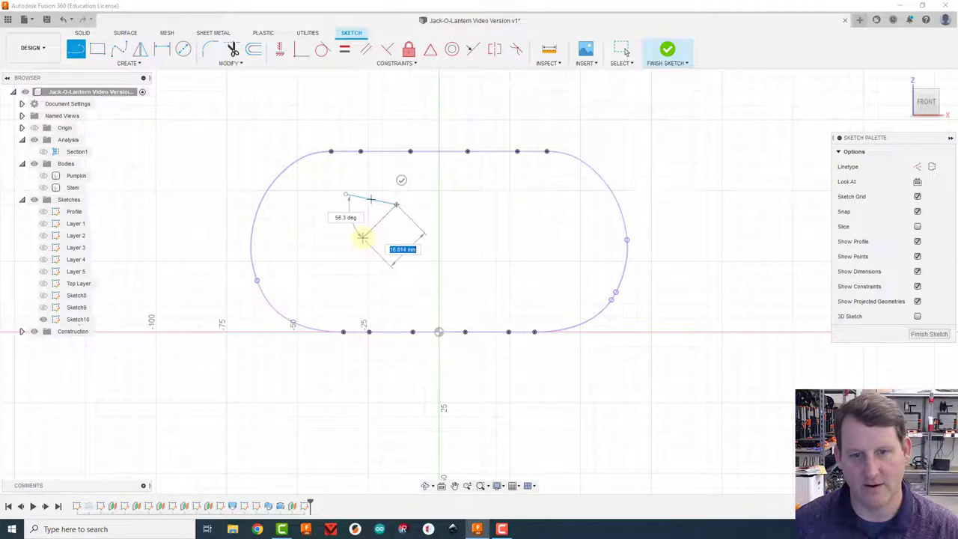
{"action": "left_click", "coordinate": [360, 238]}
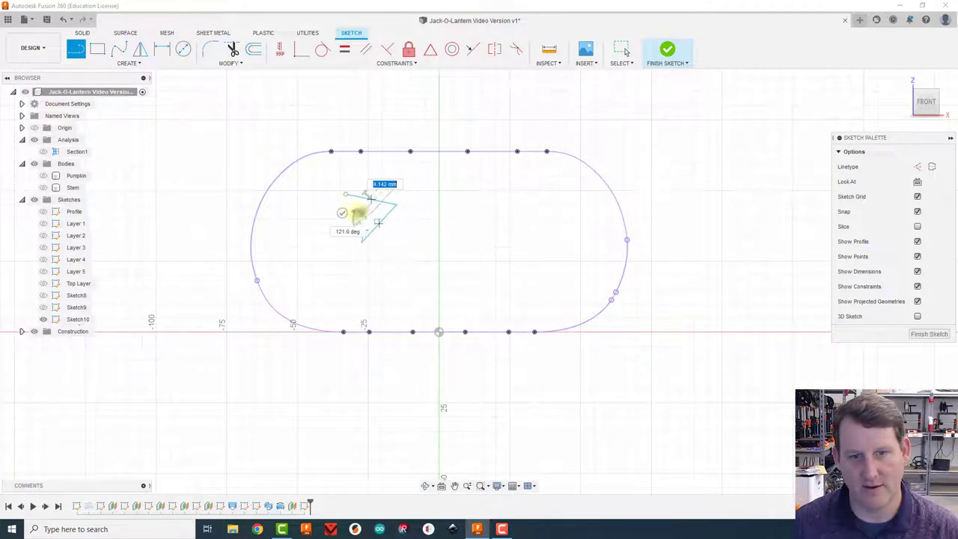
{"action": "left_click", "coordinate": [345, 194]}
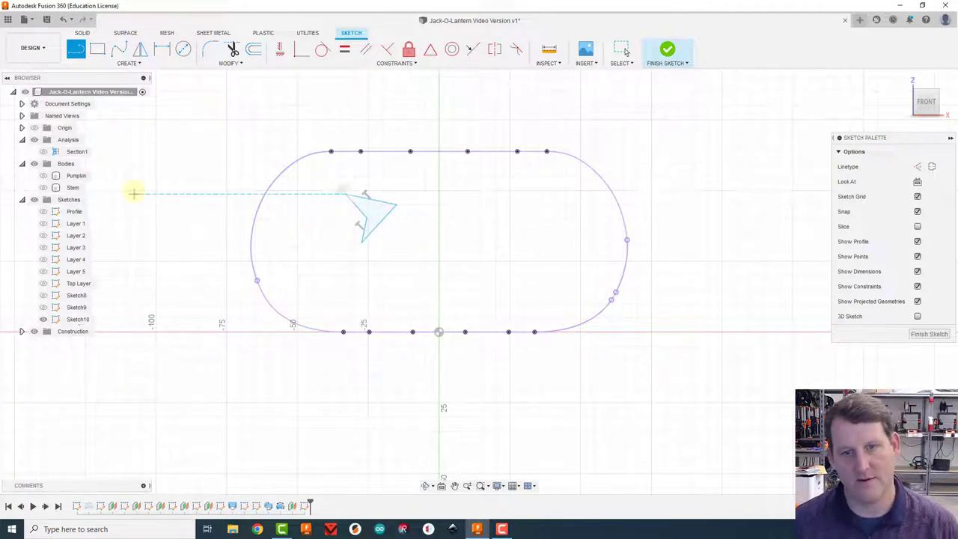
{"action": "key", "text": "Escape"}
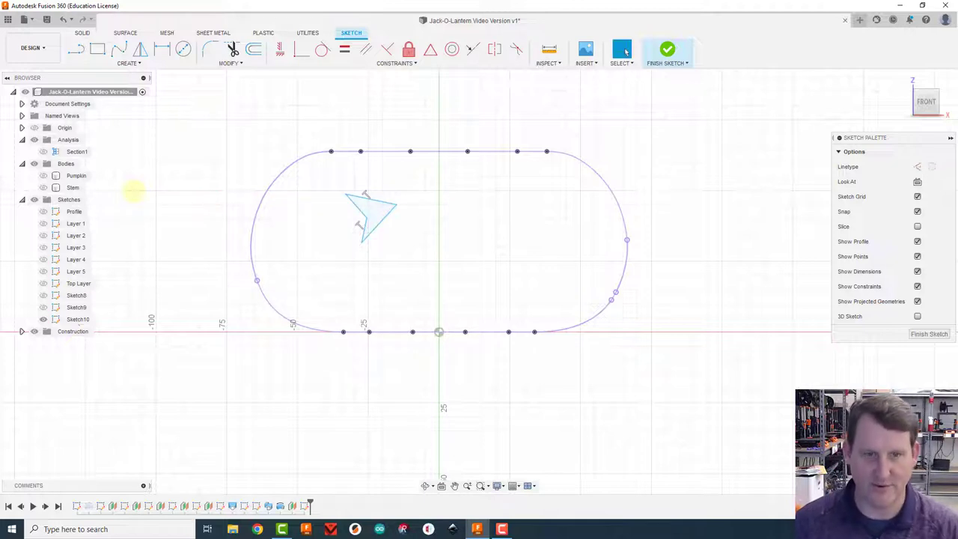
Step: Draw the closed, notched left-eye triangle in the upper left of the outline
{"action": "key", "text": "l"}
{"action": "left_click", "coordinate": [365, 185]}
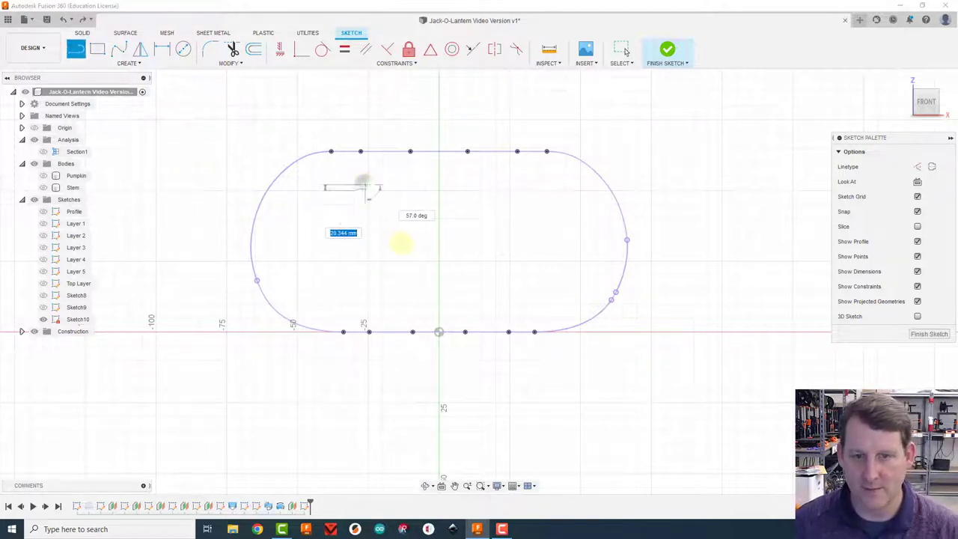
{"action": "left_click", "coordinate": [394, 230]}
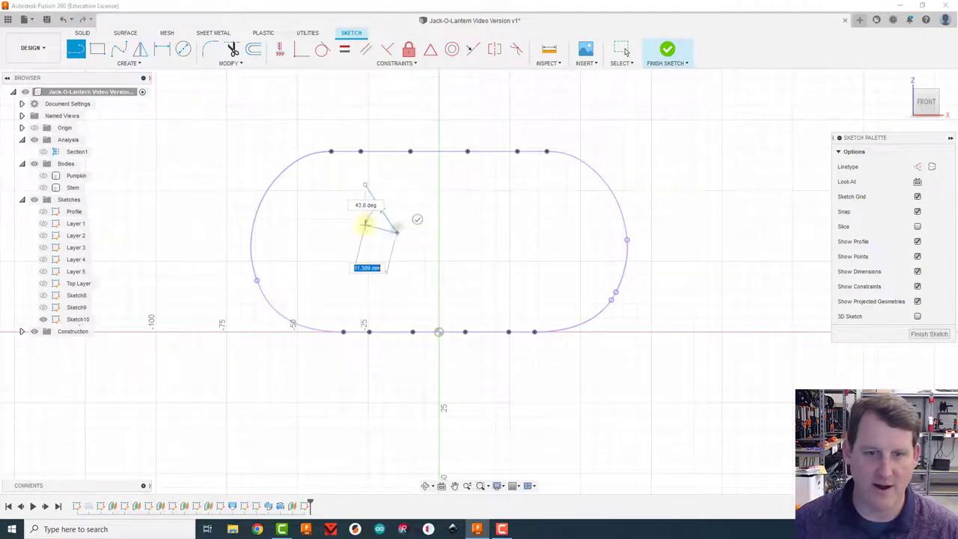
{"action": "left_click", "coordinate": [364, 224]}
{"action": "left_click", "coordinate": [322, 251]}
{"action": "left_click", "coordinate": [364, 185]}
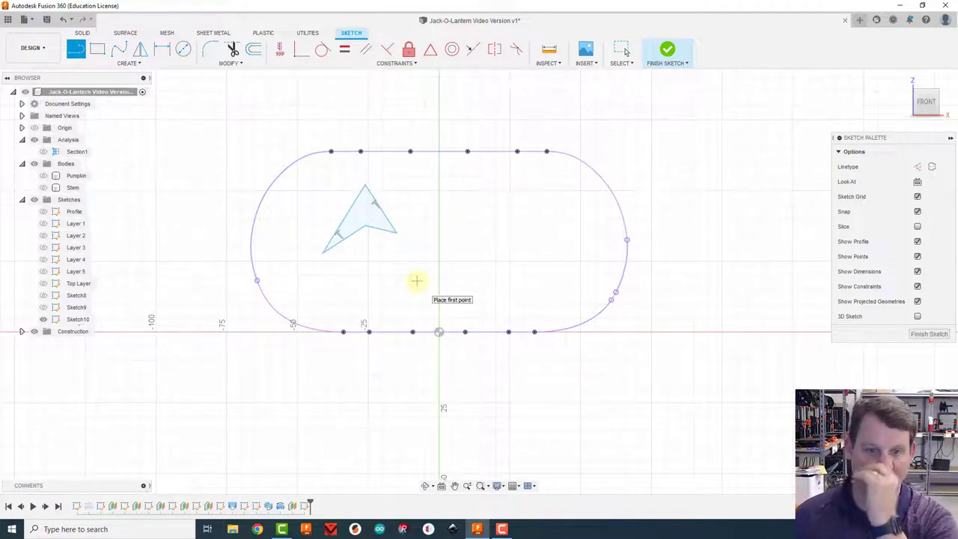
{"action": "key", "text": "Escape"}
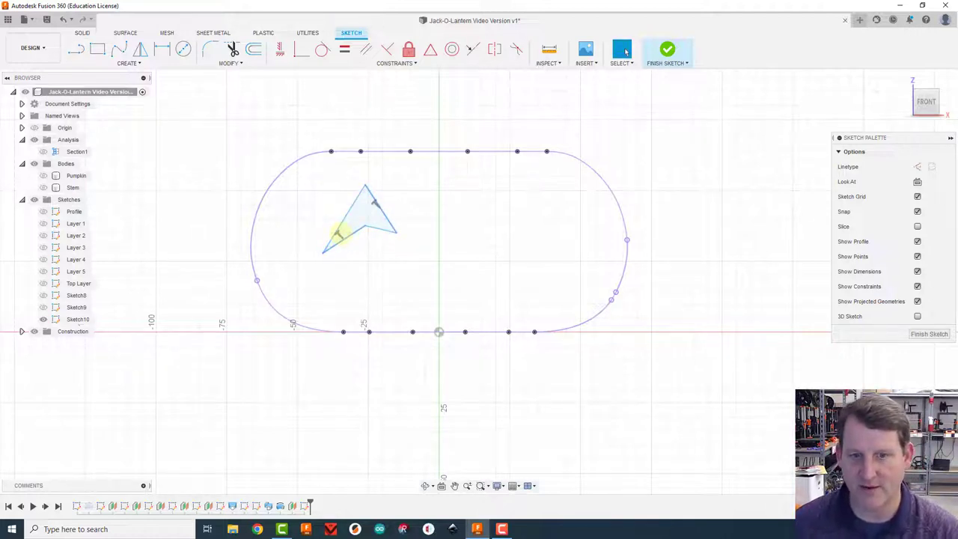
{"action": "left_click", "coordinate": [338, 233]}
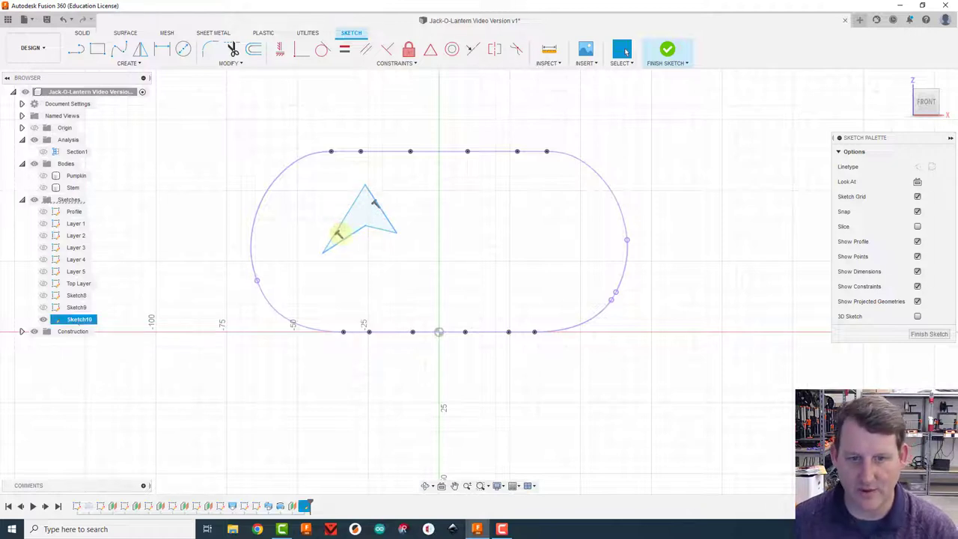
{"action": "key", "text": "Escape"}
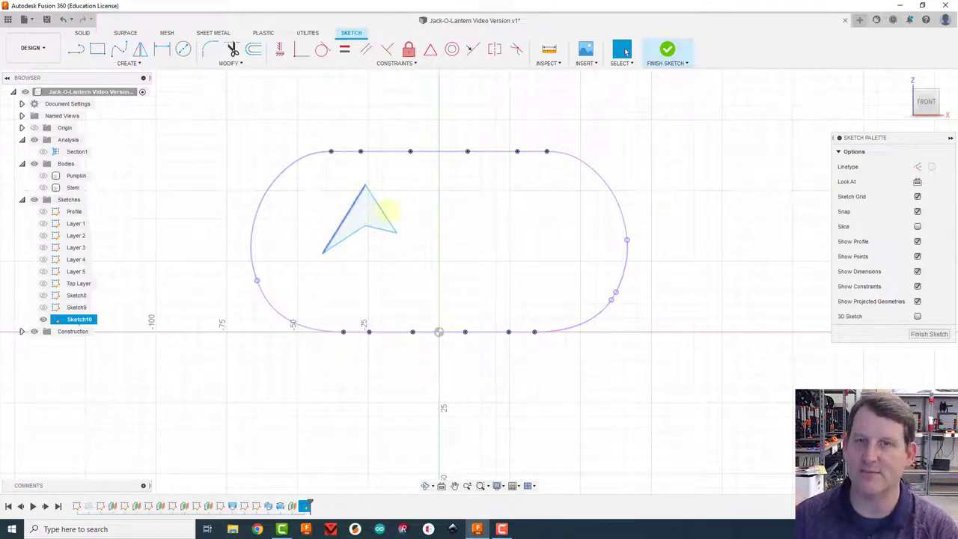
{"action": "scroll", "coordinate": [409, 242], "scroll_direction": "up", "scroll_amount": 2}
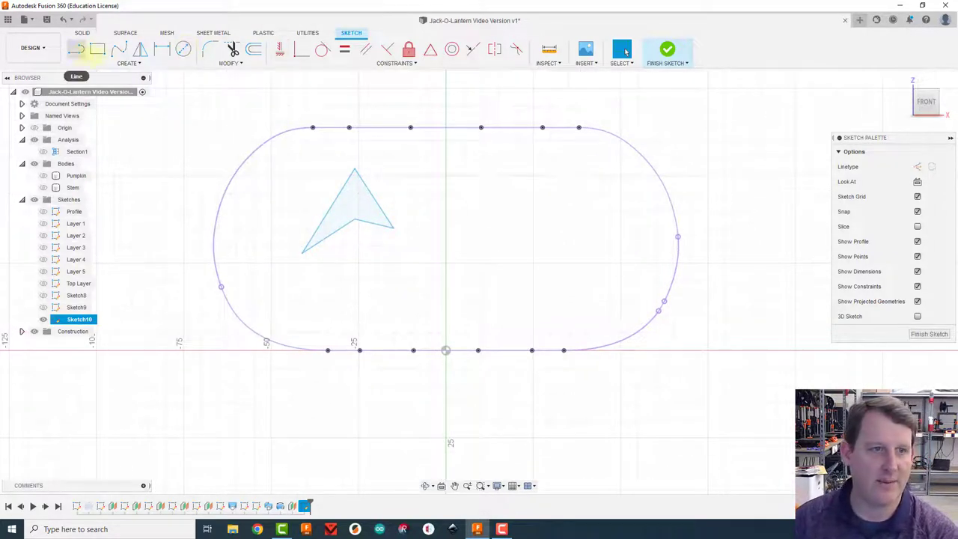
Step: Draw a dashed construction line from the sketch origin straight up to the outline's top edge
{"action": "left_click", "coordinate": [77, 49]}
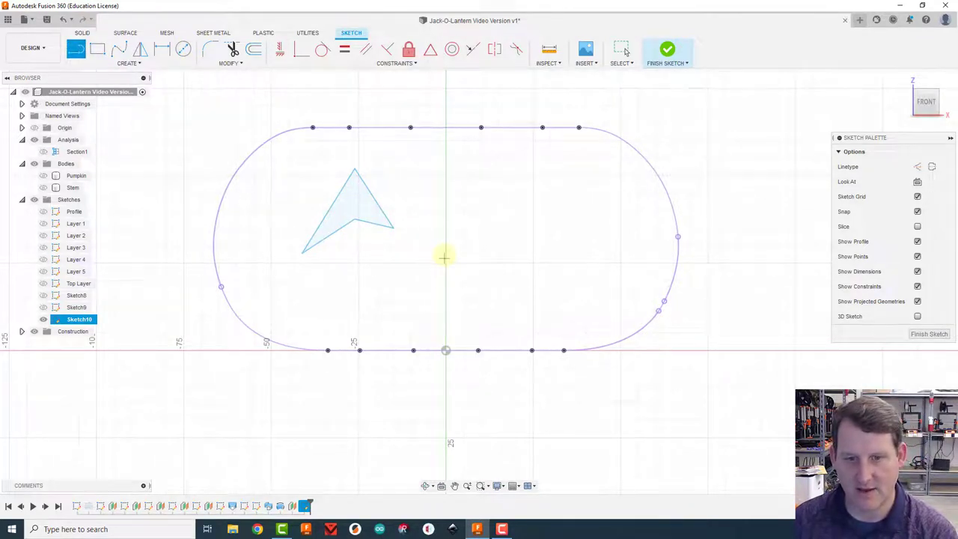
{"action": "left_click", "coordinate": [445, 350]}
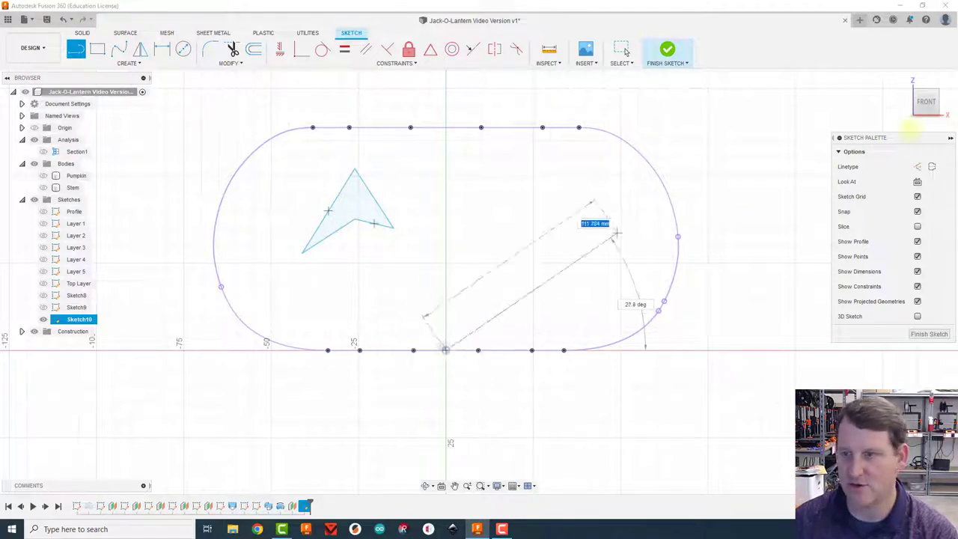
{"action": "left_click", "coordinate": [918, 166]}
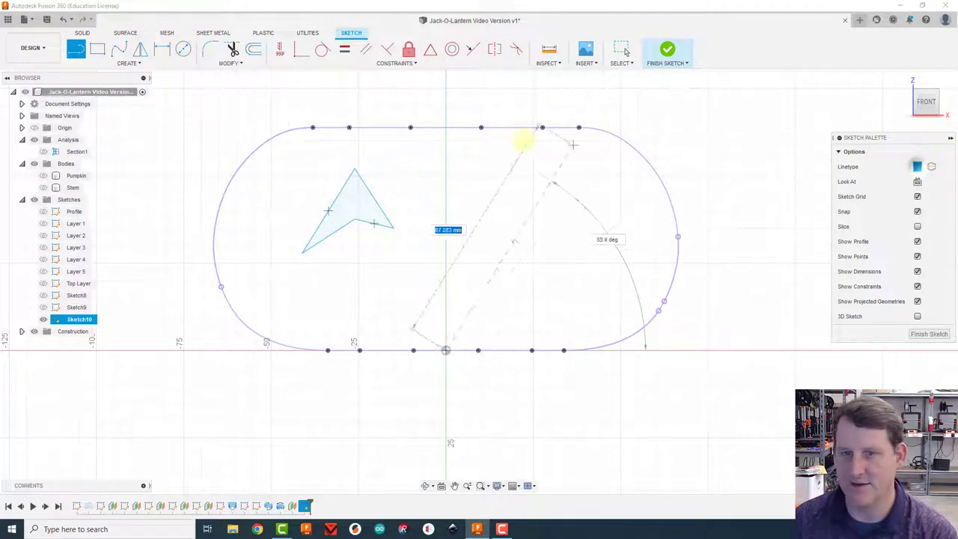
{"action": "left_click", "coordinate": [445, 128]}
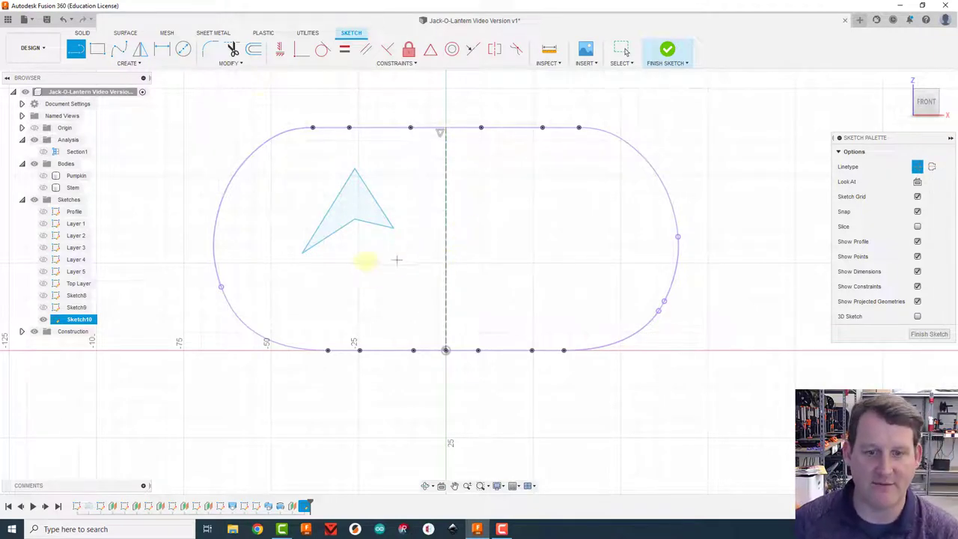
Step: With normal lines, draw a stepped row of square teeth leftward from the centerline below the eye
{"action": "left_click", "coordinate": [916, 166]}
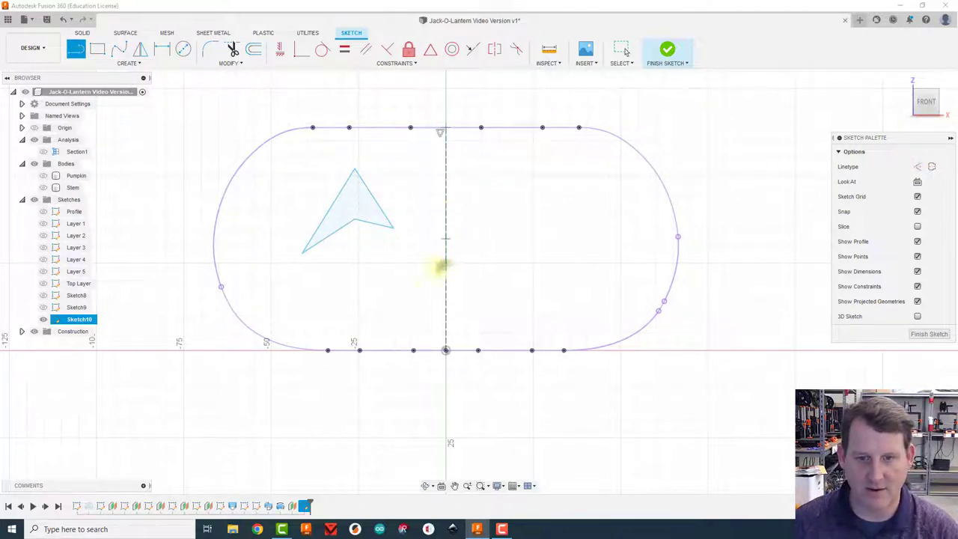
{"action": "left_click", "coordinate": [413, 267]}
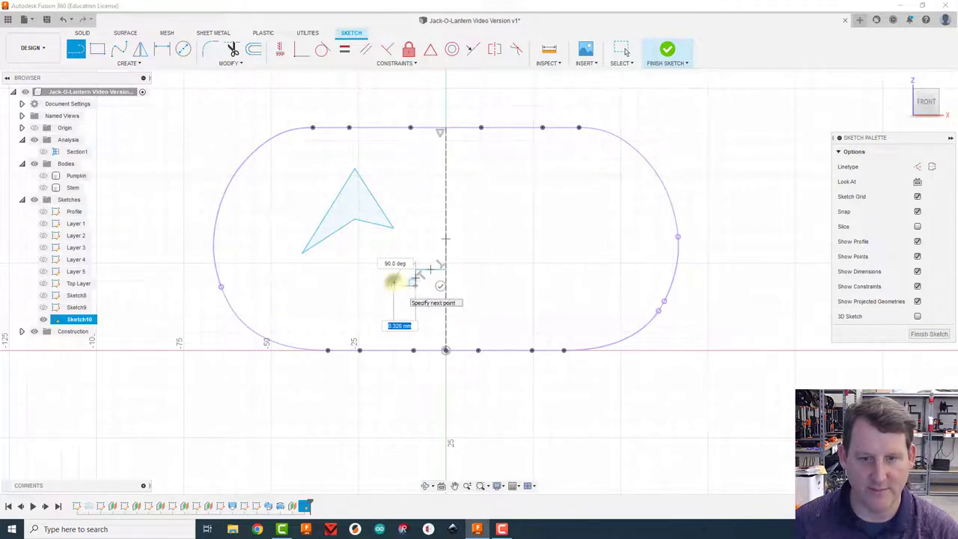
{"action": "left_click", "coordinate": [391, 273]}
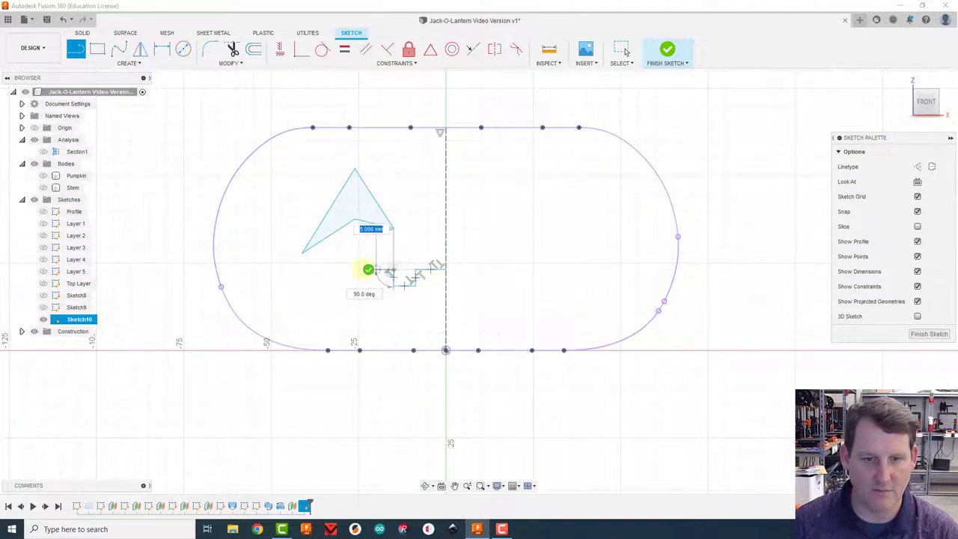
{"action": "scroll", "coordinate": [359, 269], "scroll_direction": "up", "scroll_amount": 5}
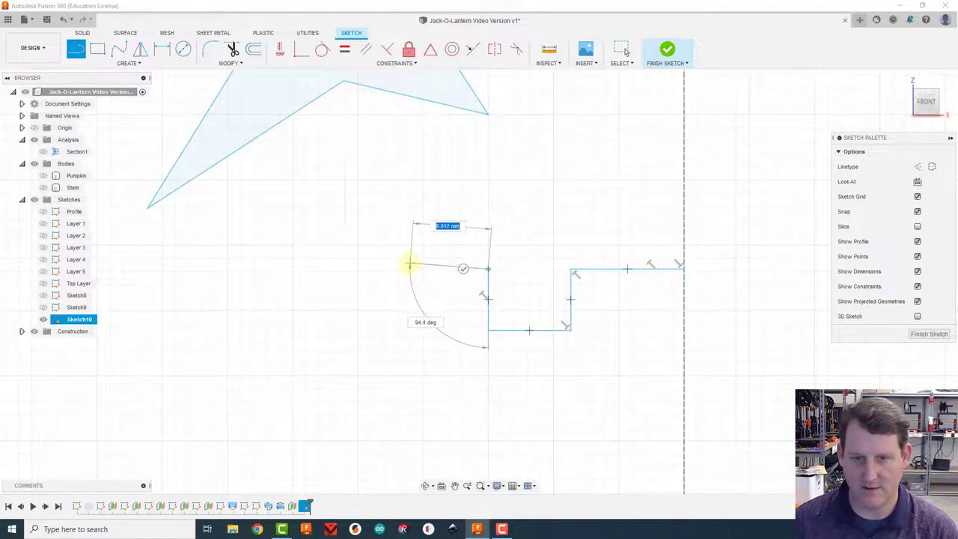
{"action": "left_click", "coordinate": [410, 270]}
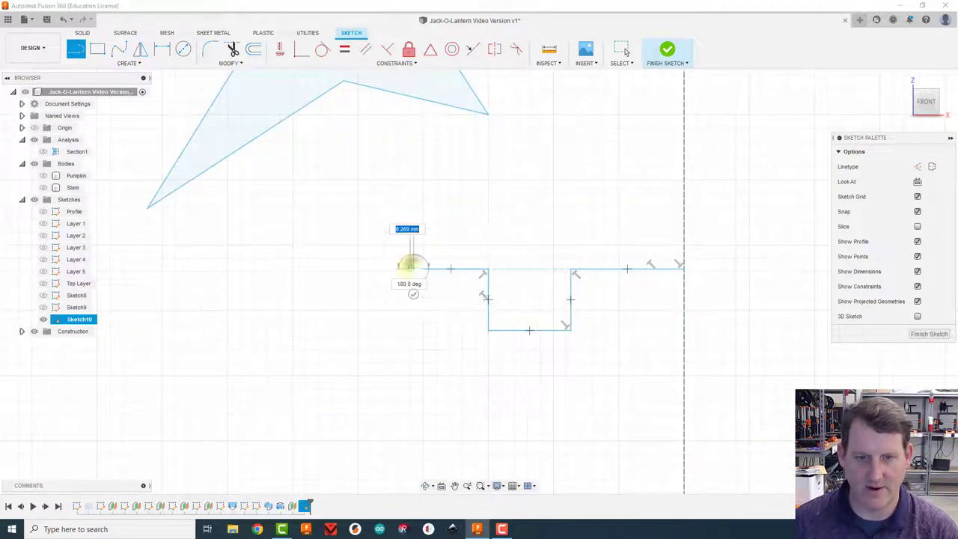
{"action": "left_click", "coordinate": [412, 329]}
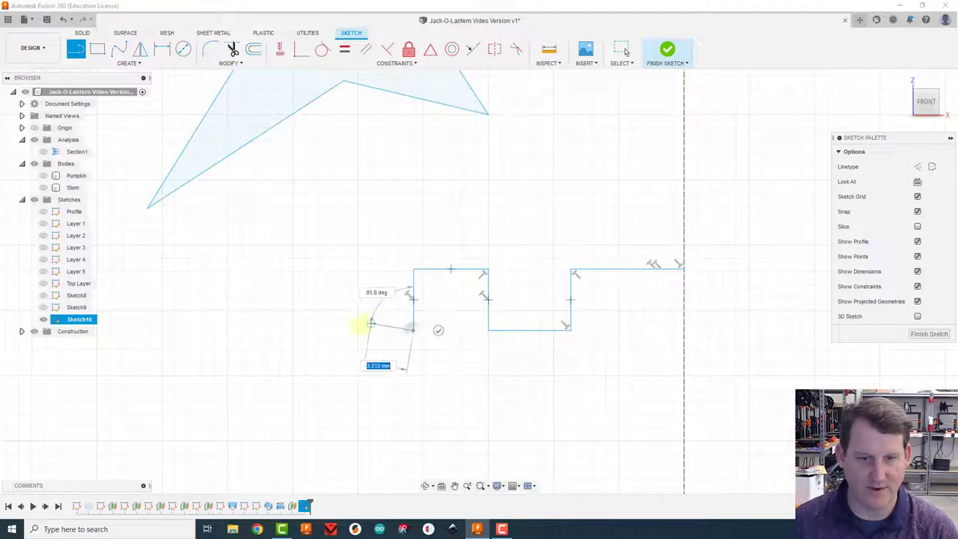
{"action": "left_click", "coordinate": [349, 329]}
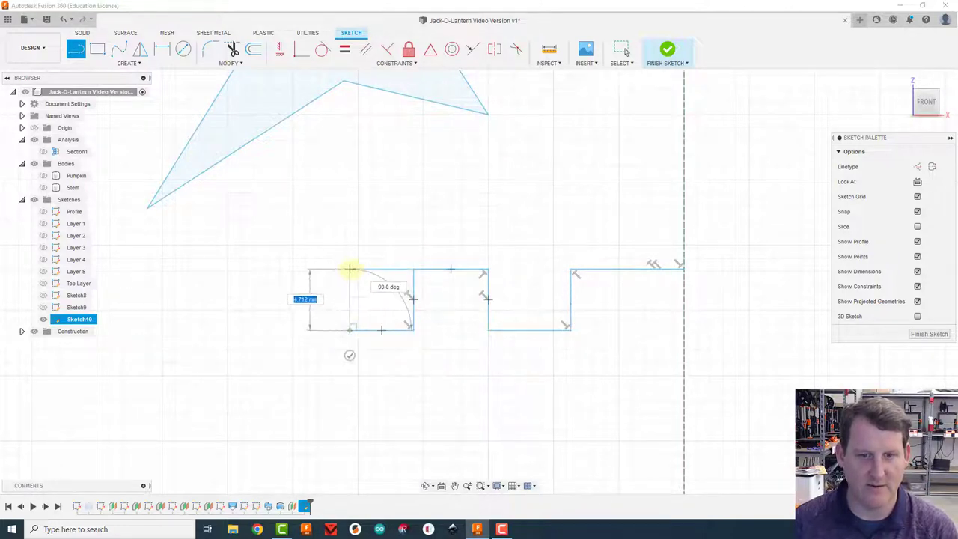
{"action": "left_click", "coordinate": [348, 269]}
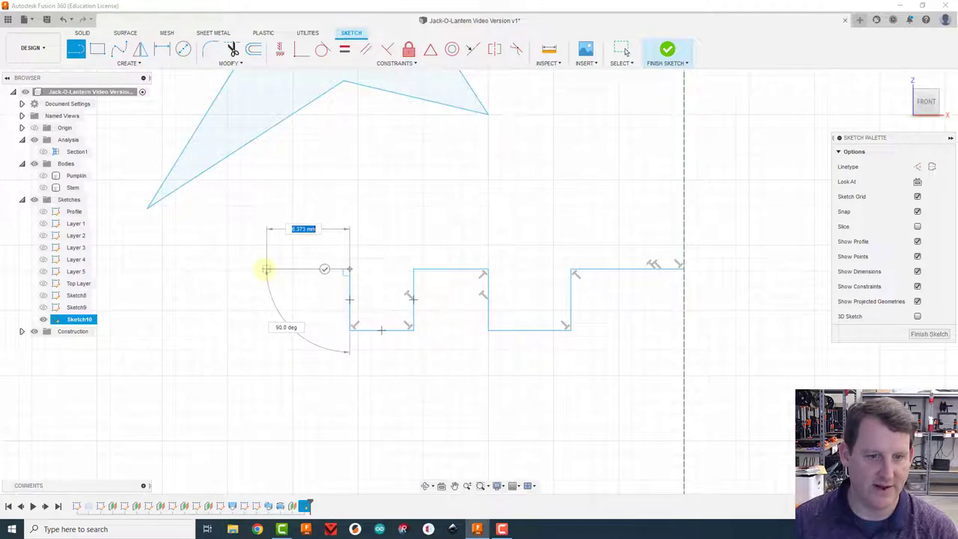
{"action": "left_click", "coordinate": [254, 269]}
{"action": "scroll", "coordinate": [288, 311], "scroll_direction": "down", "scroll_amount": 2}
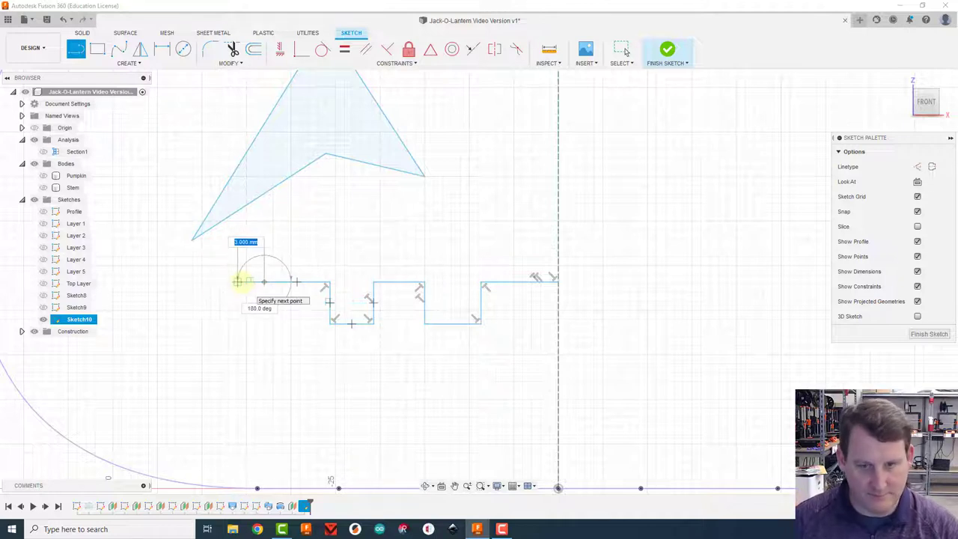
Step: Apply Equal constraints to pairs of the grin's top segments, bottom segments and vertical tooth edges
{"action": "key", "text": "Escape"}
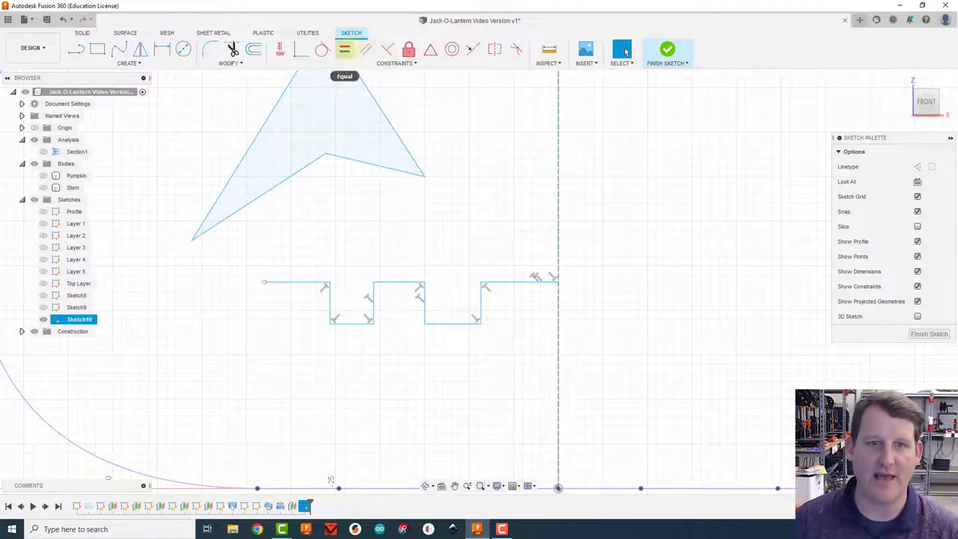
{"action": "left_click", "coordinate": [344, 49]}
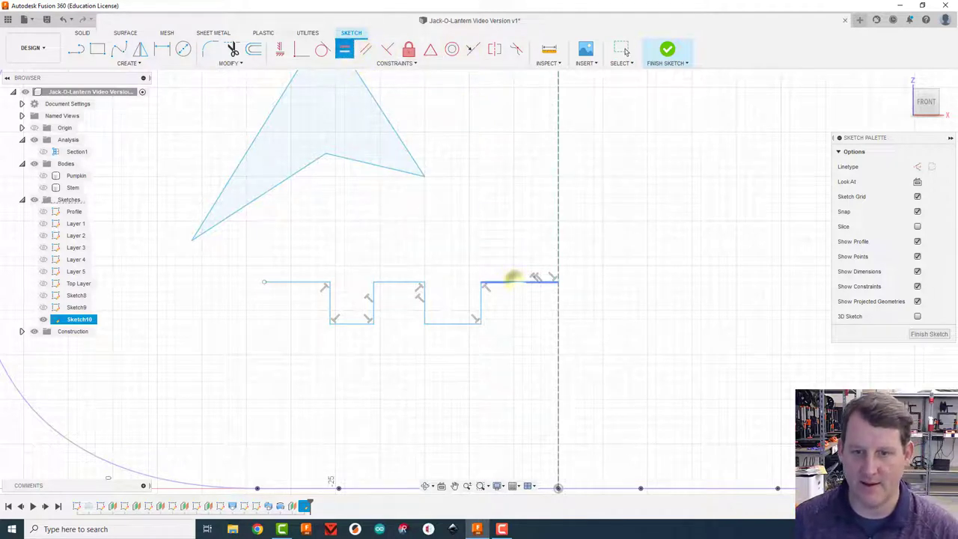
{"action": "left_click", "coordinate": [393, 282]}
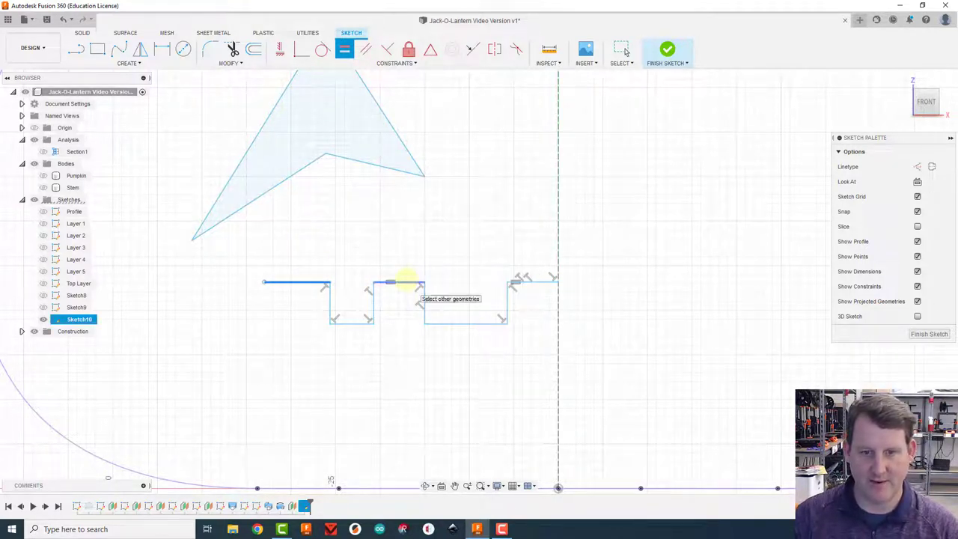
{"action": "left_click", "coordinate": [415, 265]}
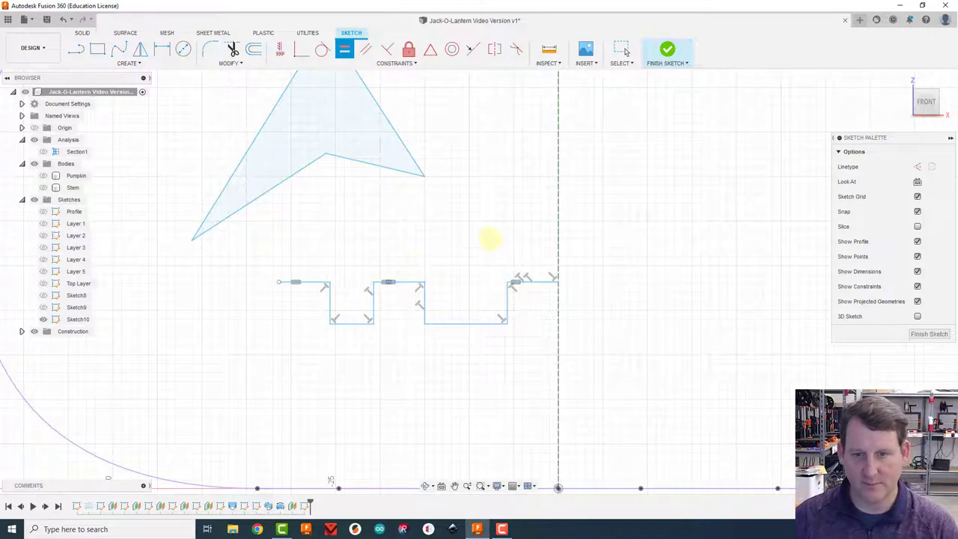
{"action": "left_click", "coordinate": [464, 323]}
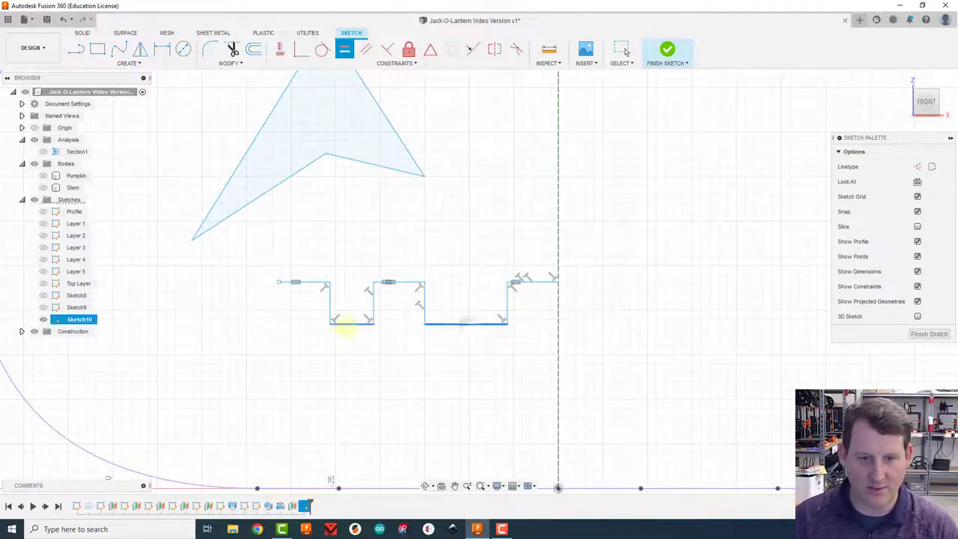
{"action": "left_click", "coordinate": [348, 323]}
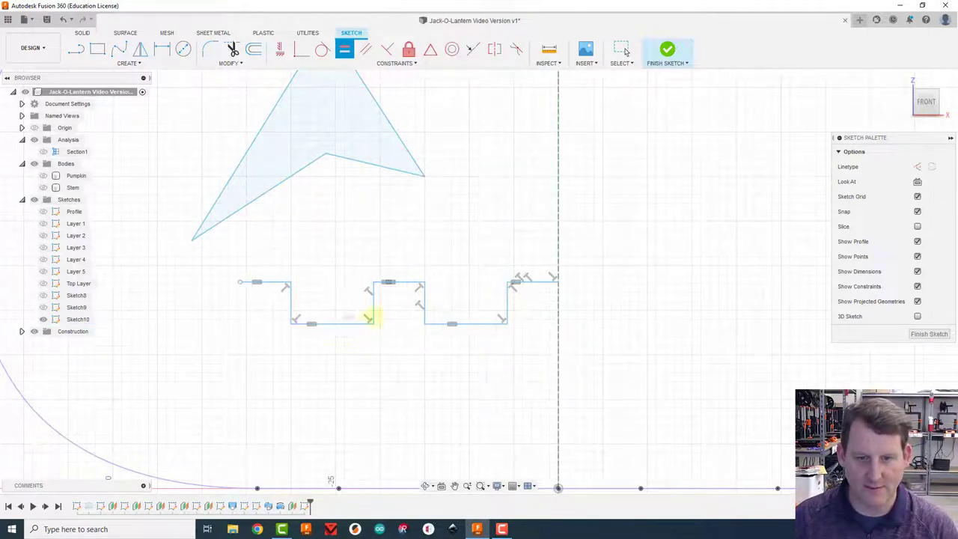
{"action": "left_click", "coordinate": [370, 304]}
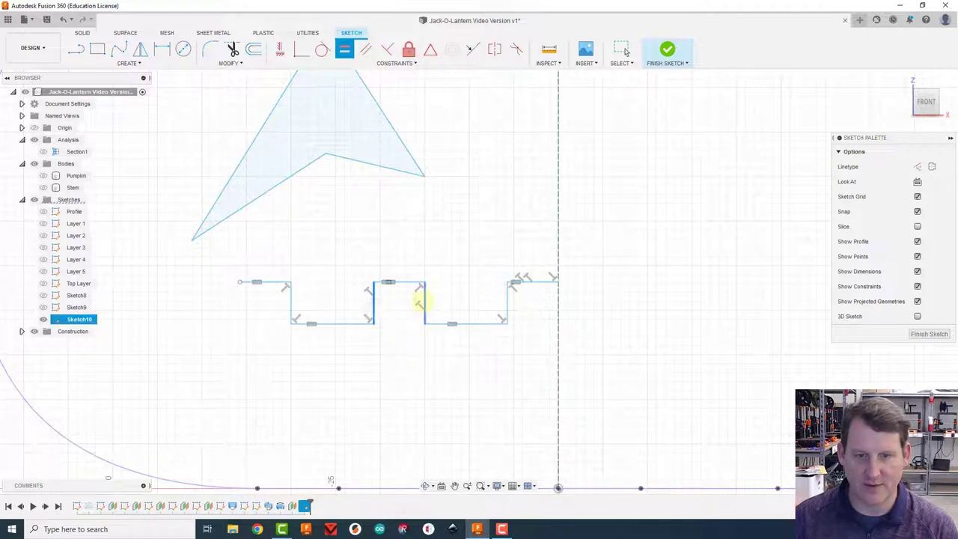
{"action": "left_click", "coordinate": [422, 302]}
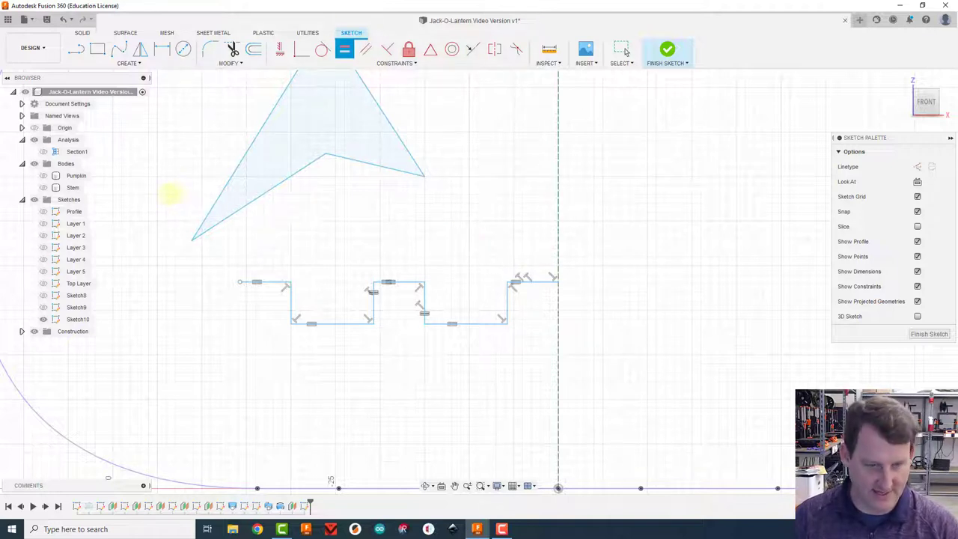
Step: Drag the grin's left end to test the constraints, then clear the selection
{"action": "key", "text": "Escape"}
{"action": "mouse_move", "coordinate": [237, 280]}
{"action": "left_mouse_down"}
{"action": "mouse_move", "coordinate": [299, 282]}
{"action": "mouse_move", "coordinate": [220, 279]}
{"action": "mouse_move", "coordinate": [242, 295]}
{"action": "mouse_move", "coordinate": [271, 257]}
{"action": "mouse_move", "coordinate": [262, 291]}
{"action": "mouse_move", "coordinate": [255, 283]}
{"action": "left_mouse_up"}
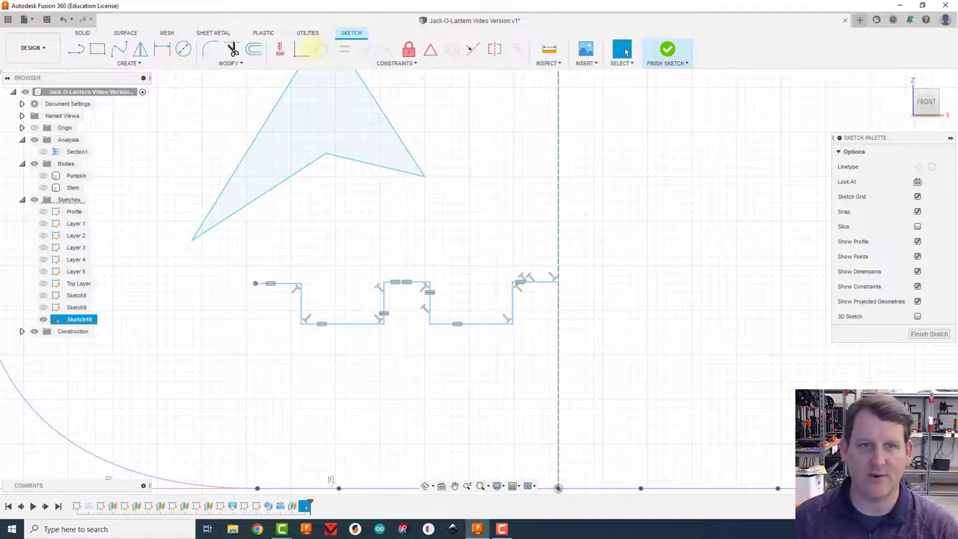
{"action": "left_click", "coordinate": [420, 222]}
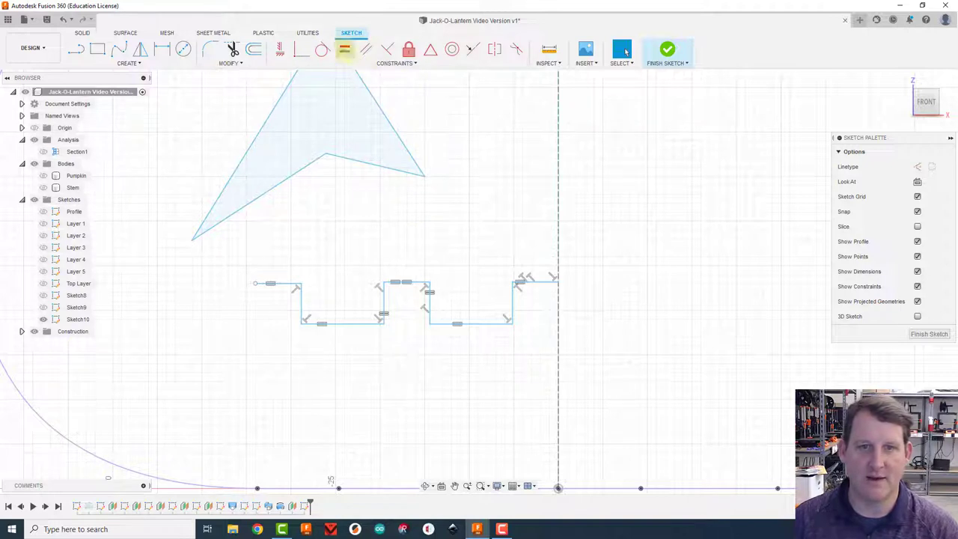
Step: Chain Equal constraints across all four vertical tooth sides of the grin
{"action": "left_click", "coordinate": [345, 49]}
{"action": "left_click", "coordinate": [301, 299]}
{"action": "left_click", "coordinate": [383, 299]}
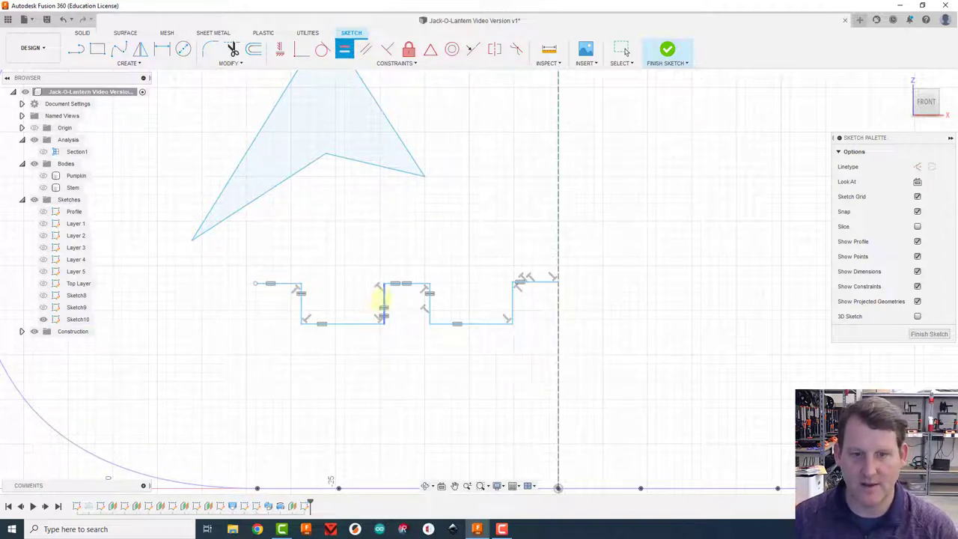
{"action": "left_click", "coordinate": [382, 299]}
{"action": "left_click", "coordinate": [428, 299]}
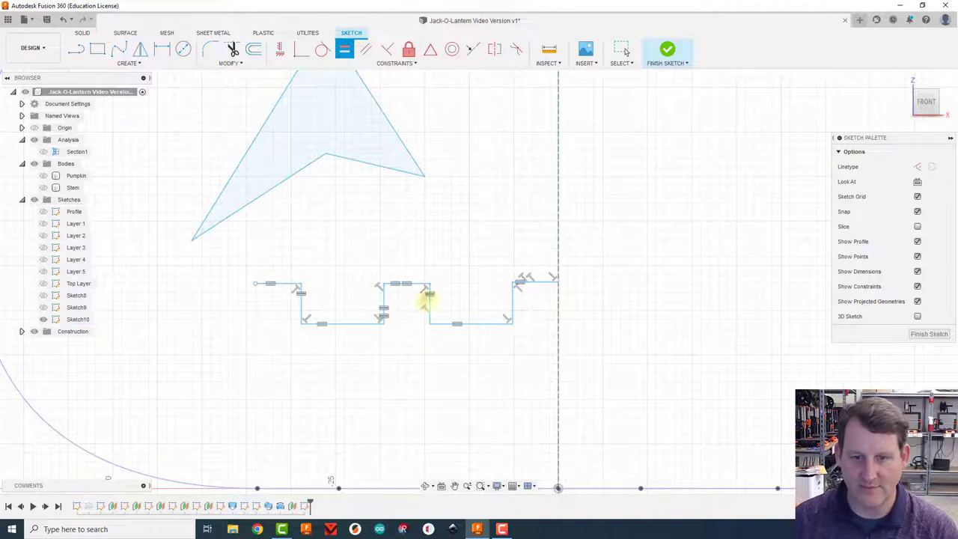
{"action": "left_click", "coordinate": [429, 302]}
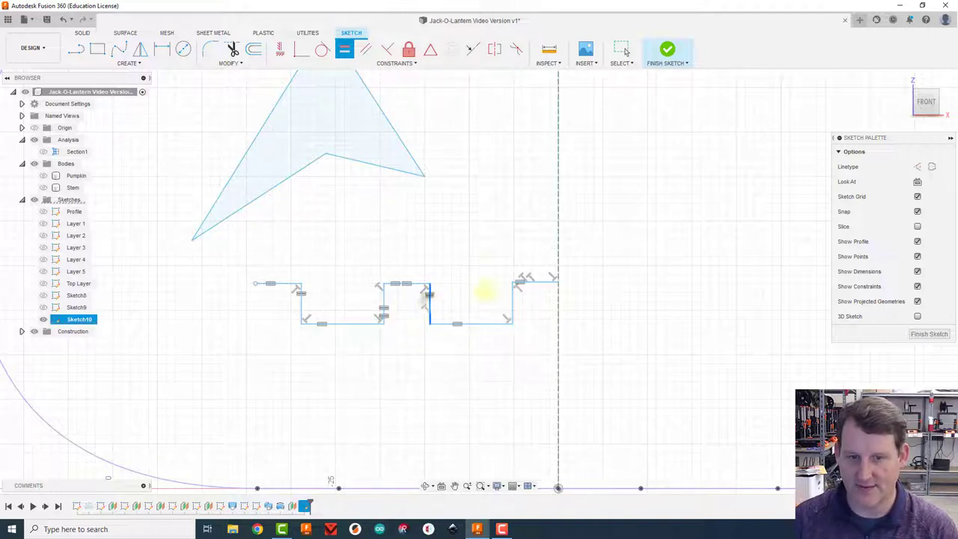
{"action": "left_click", "coordinate": [514, 299]}
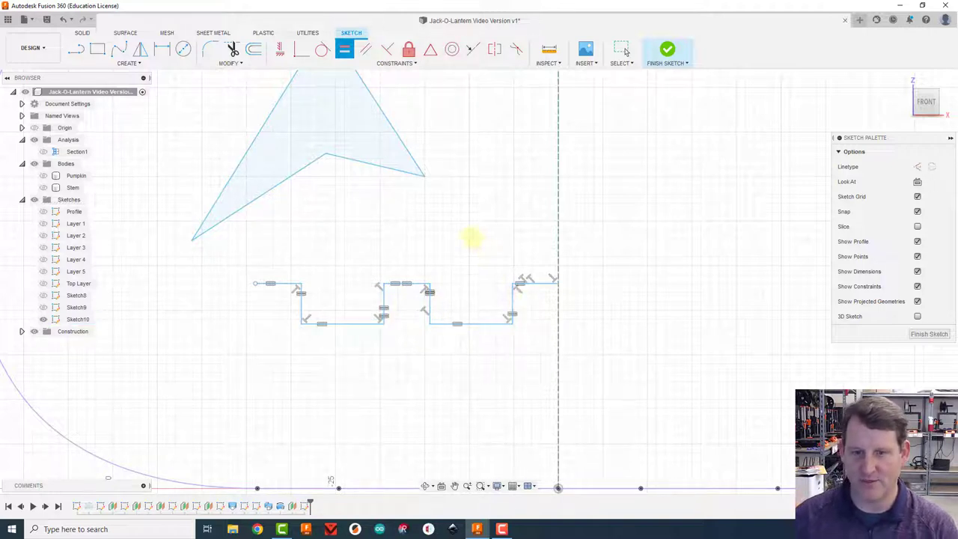
Step: Drag the zigzag's left endpoint and leftmost tooth side rightward to compact the half-grin
{"action": "key", "text": "Escape"}
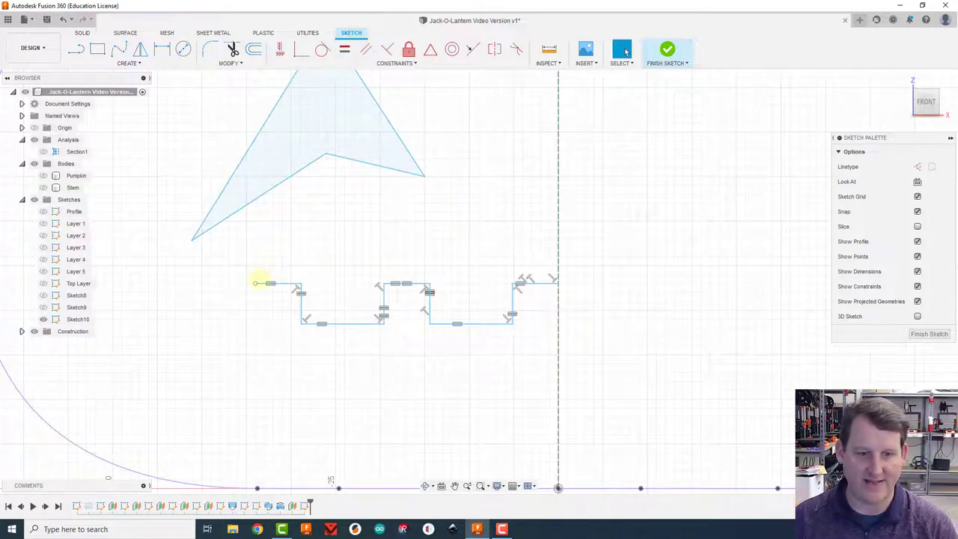
{"action": "mouse_move", "coordinate": [255, 283]}
{"action": "left_mouse_down"}
{"action": "mouse_move", "coordinate": [248, 274]}
{"action": "mouse_move", "coordinate": [238, 284]}
{"action": "mouse_move", "coordinate": [237, 265]}
{"action": "mouse_move", "coordinate": [267, 257]}
{"action": "mouse_move", "coordinate": [274, 274]}
{"action": "mouse_move", "coordinate": [238, 274]}
{"action": "mouse_move", "coordinate": [246, 274]}
{"action": "left_mouse_up"}
{"action": "left_click_drag", "start_coordinate": [291, 318], "coordinate": [346, 323]}
{"action": "mouse_move", "coordinate": [289, 274]}
{"action": "left_mouse_down"}
{"action": "mouse_move", "coordinate": [278, 272]}
{"action": "mouse_move", "coordinate": [317, 274]}
{"action": "mouse_move", "coordinate": [308, 274]}
{"action": "left_mouse_up"}
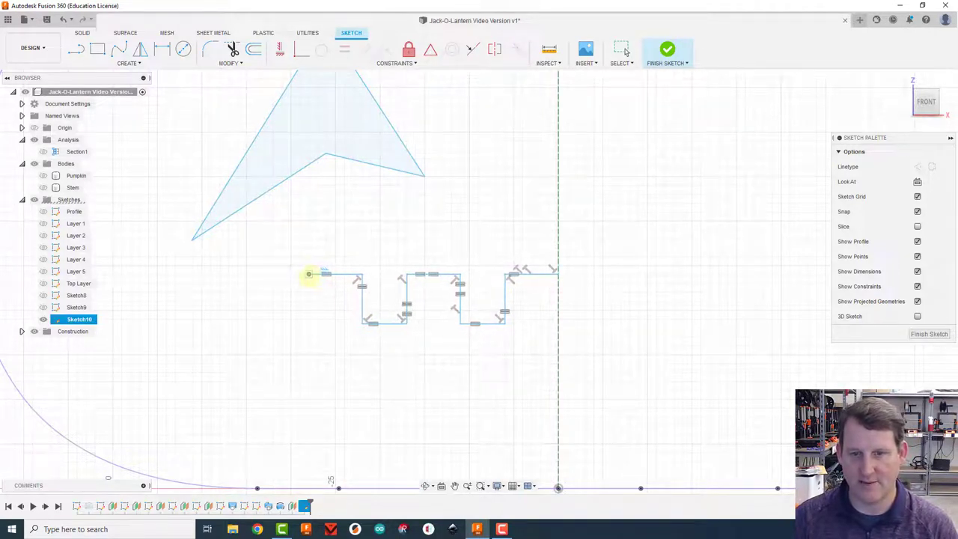
{"action": "scroll", "coordinate": [321, 337], "scroll_direction": "down", "scroll_amount": 4}
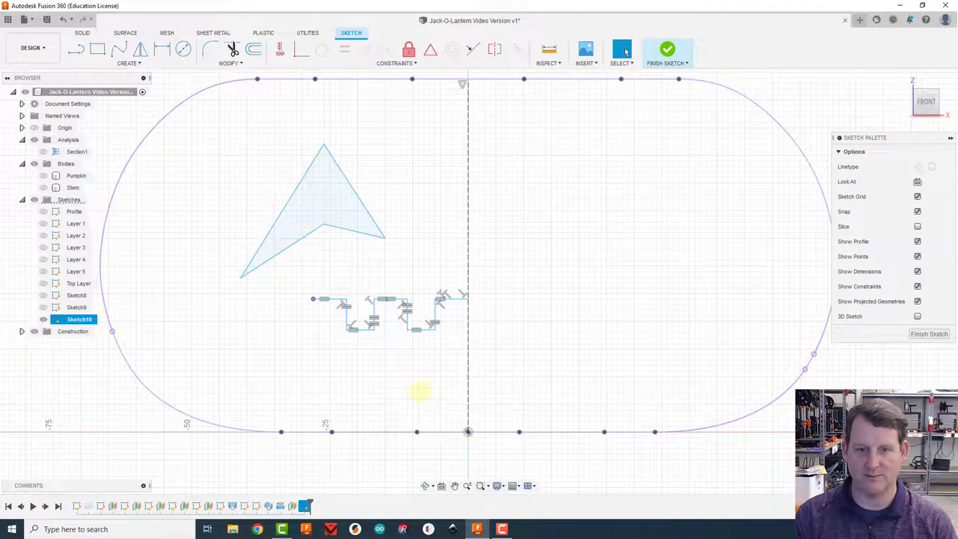
{"action": "left_click", "coordinate": [418, 388]}
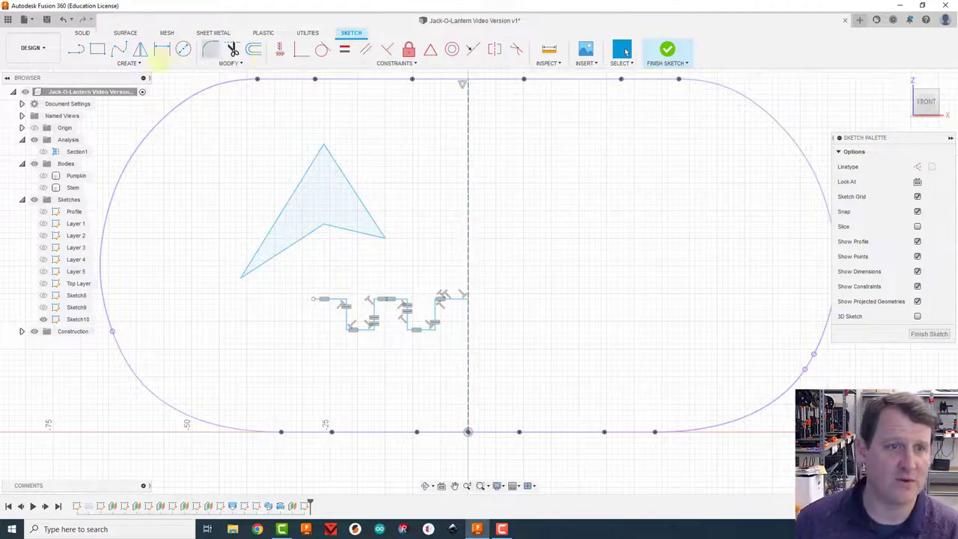
Step: Window-select the eye triangle and half-grin and mirror them across the dashed centerline
{"action": "left_click", "coordinate": [140, 49]}
{"action": "left_click", "coordinate": [273, 224]}
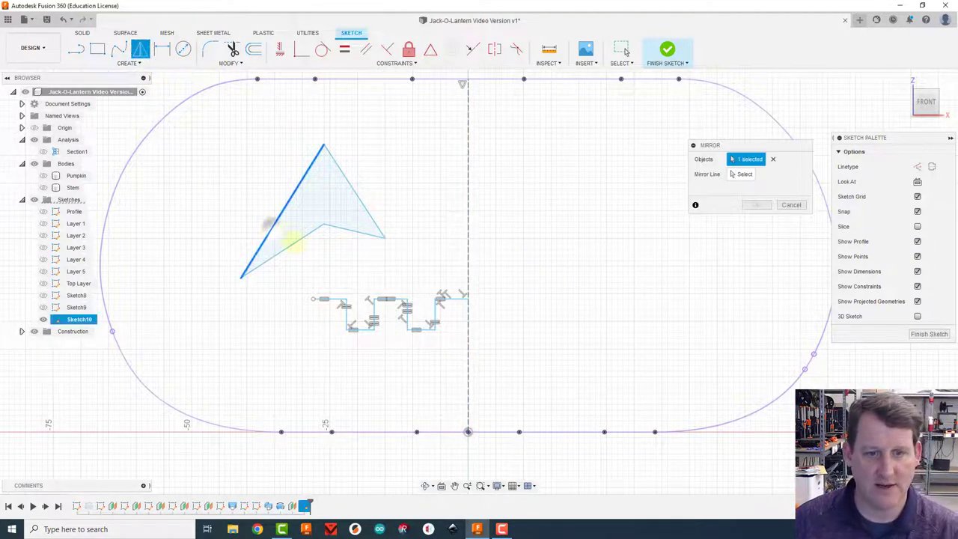
{"action": "left_click", "coordinate": [293, 243]}
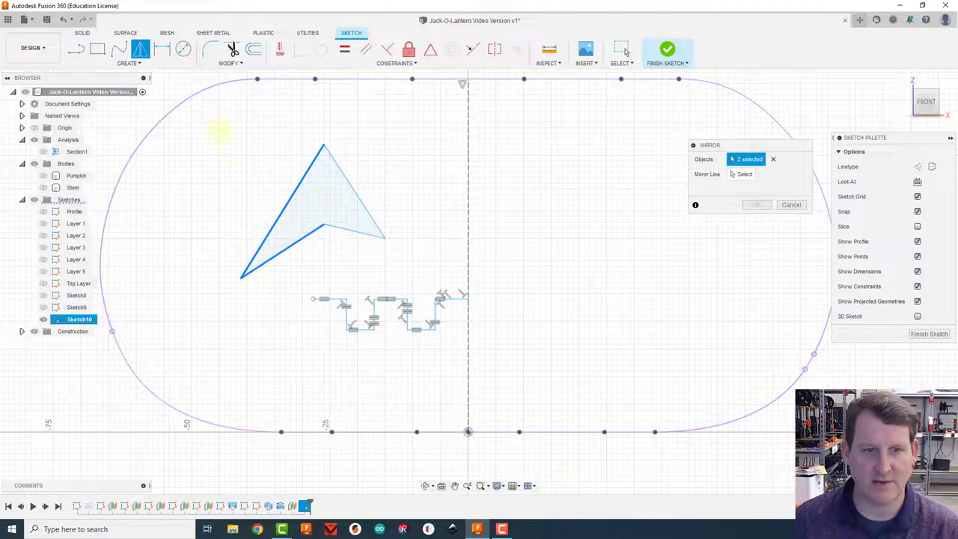
{"action": "left_click", "coordinate": [282, 213]}
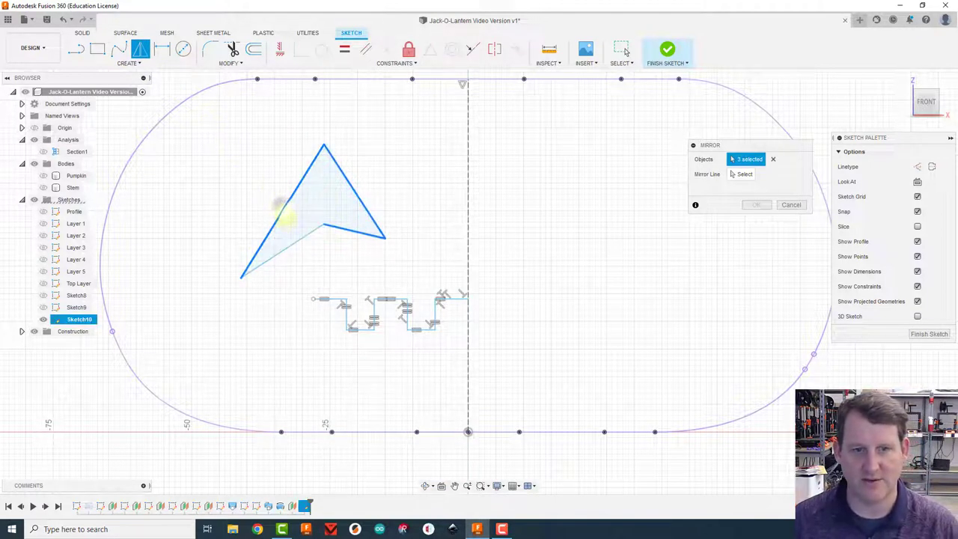
{"action": "left_click", "coordinate": [242, 147]}
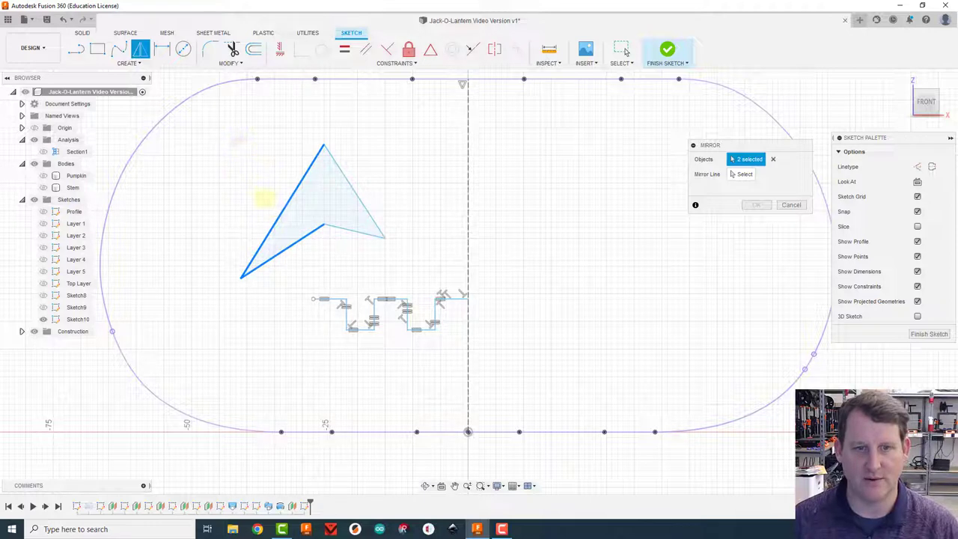
{"action": "left_click", "coordinate": [773, 159]}
{"action": "left_click_drag", "start_coordinate": [203, 129], "coordinate": [485, 379]}
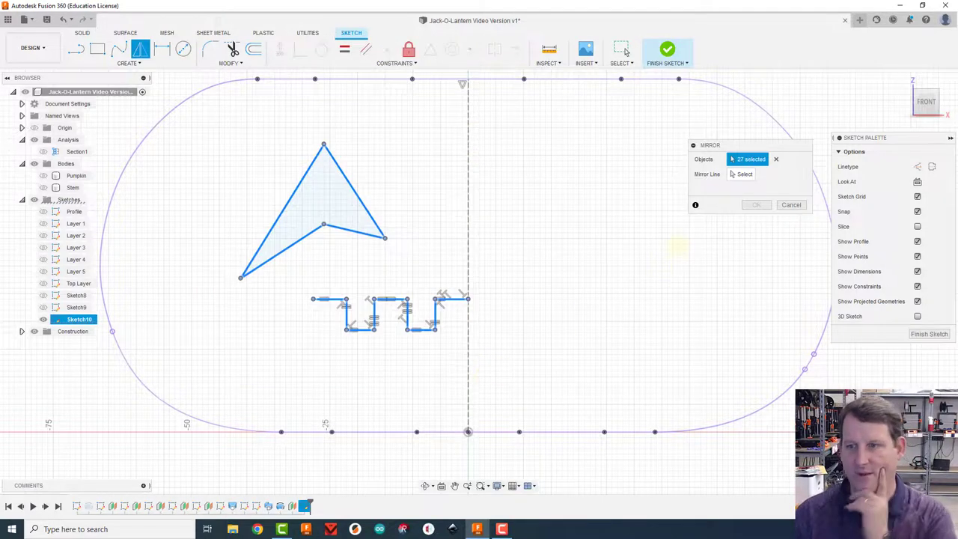
{"action": "left_click", "coordinate": [739, 174]}
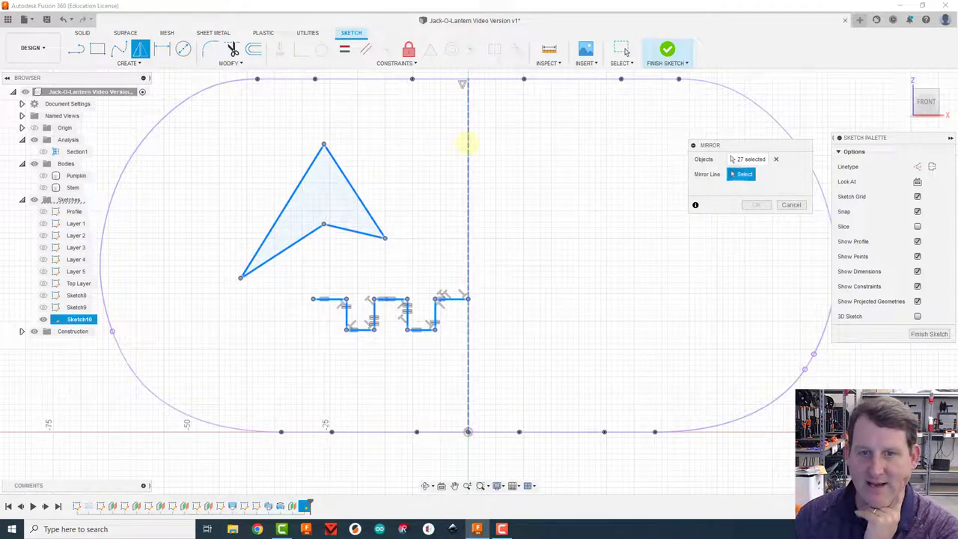
{"action": "left_click", "coordinate": [467, 142]}
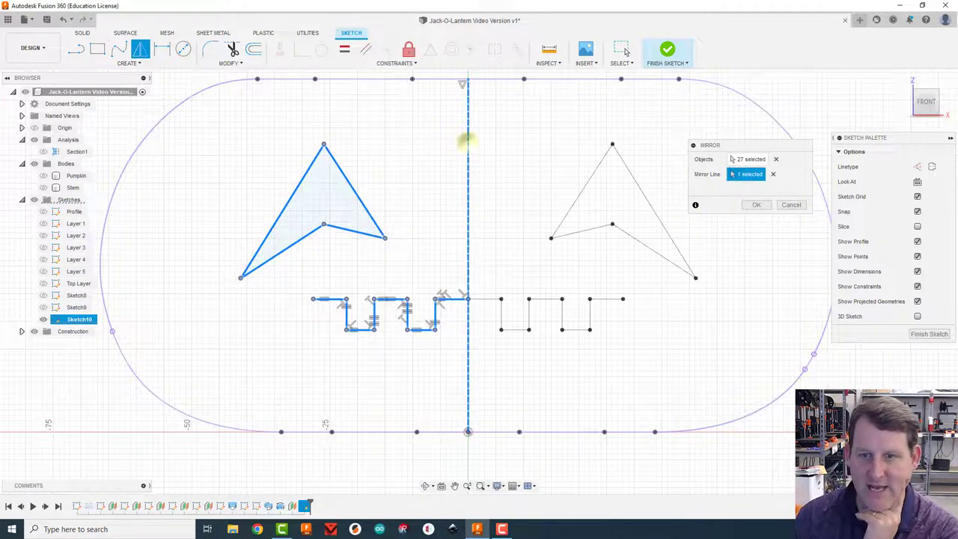
{"action": "left_click", "coordinate": [752, 205]}
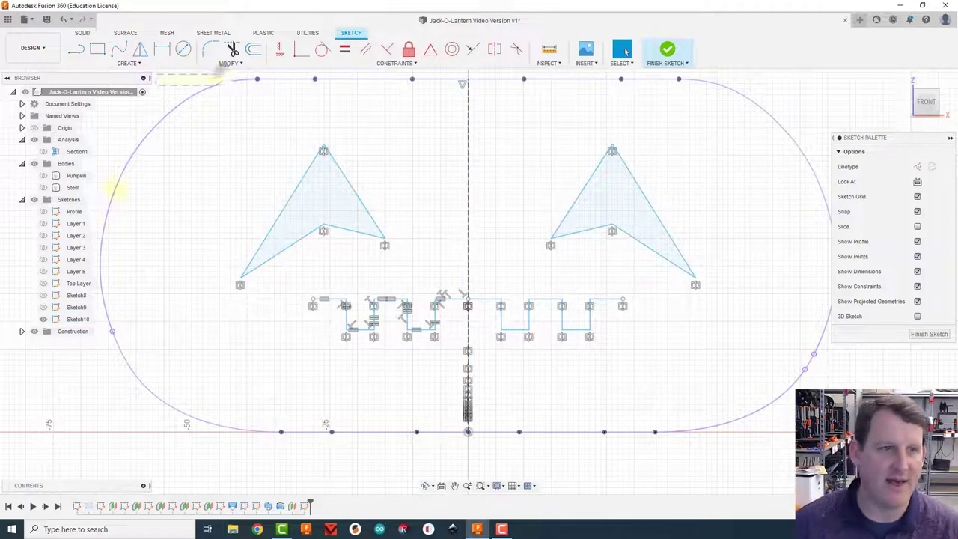
{"action": "left_click", "coordinate": [75, 49]}
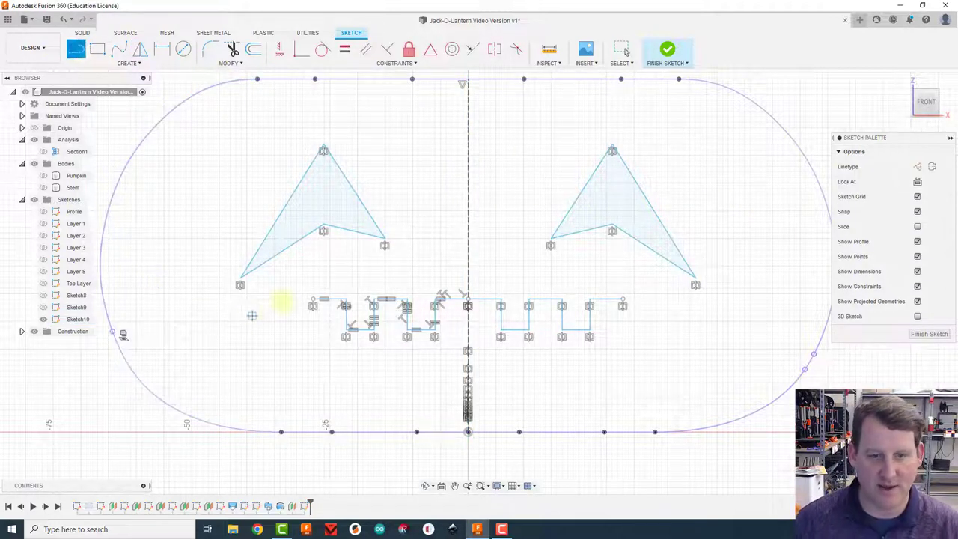
Step: Start a line under the grin, then cancel the unfinished line
{"action": "left_click", "coordinate": [313, 304]}
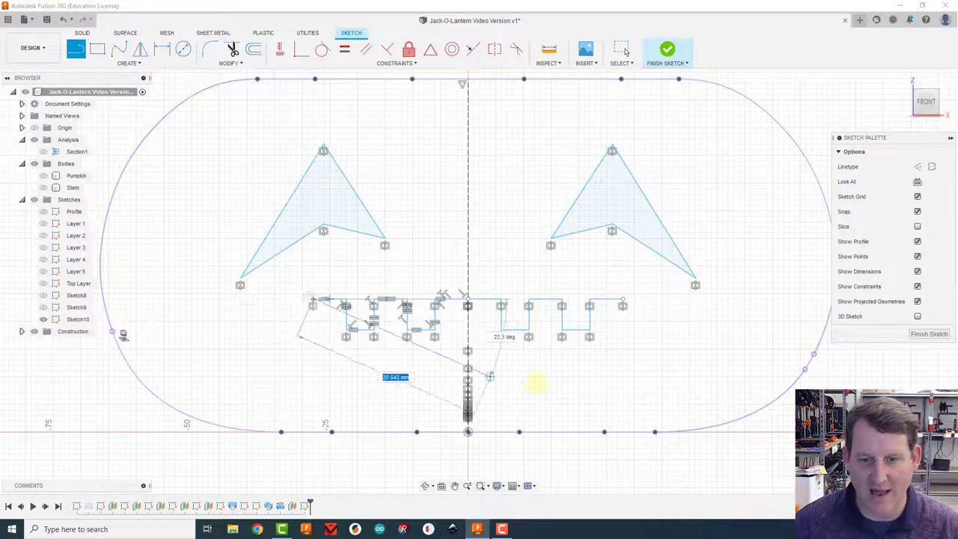
{"action": "left_click_drag", "start_coordinate": [307, 404], "coordinate": [262, 364]}
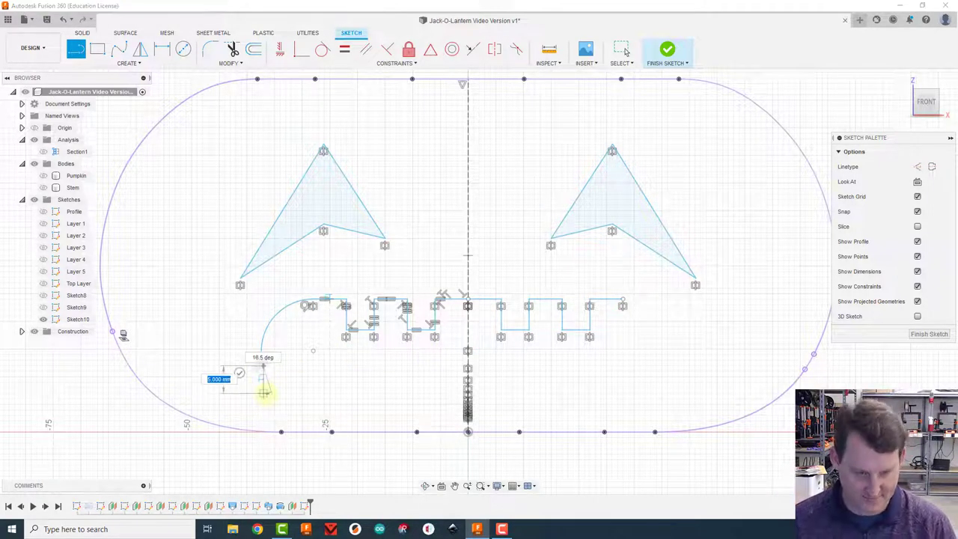
{"action": "key", "text": "Escape"}
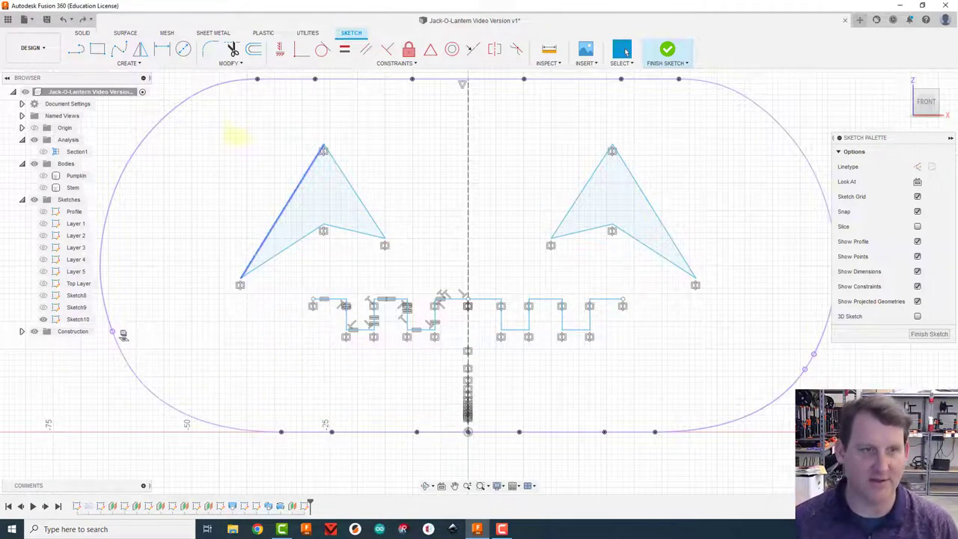
Step: Draw a 3-point arc from the grin's left end to its right end, dipping below the teeth
{"action": "left_click", "coordinate": [127, 63]}
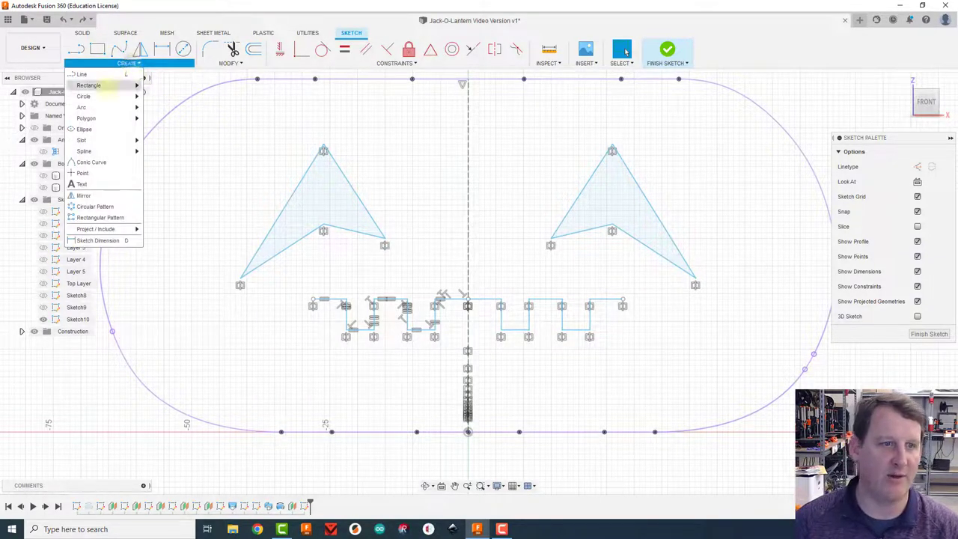
{"action": "mouse_move", "coordinate": [90, 107]}
{"action": "left_click", "coordinate": [165, 107]}
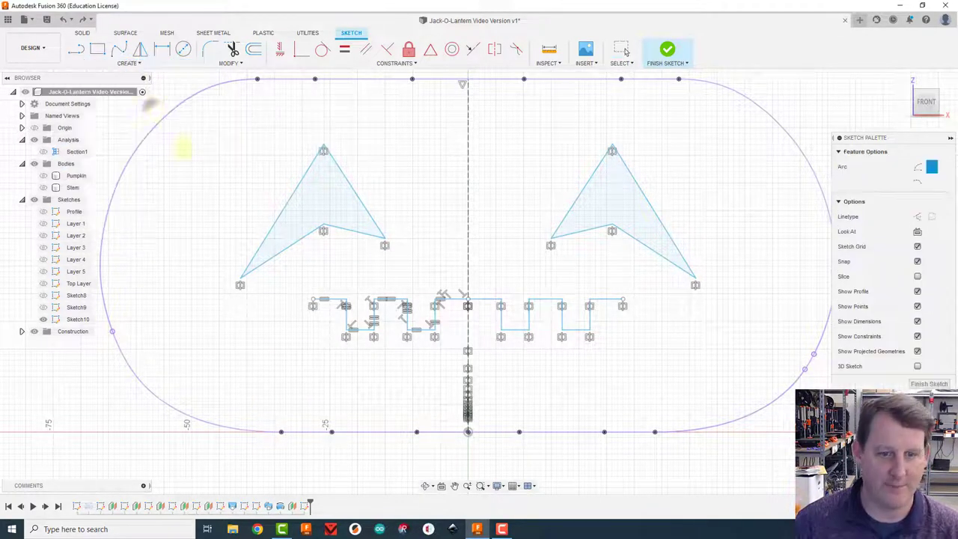
{"action": "left_click", "coordinate": [313, 305]}
{"action": "left_click", "coordinate": [622, 305]}
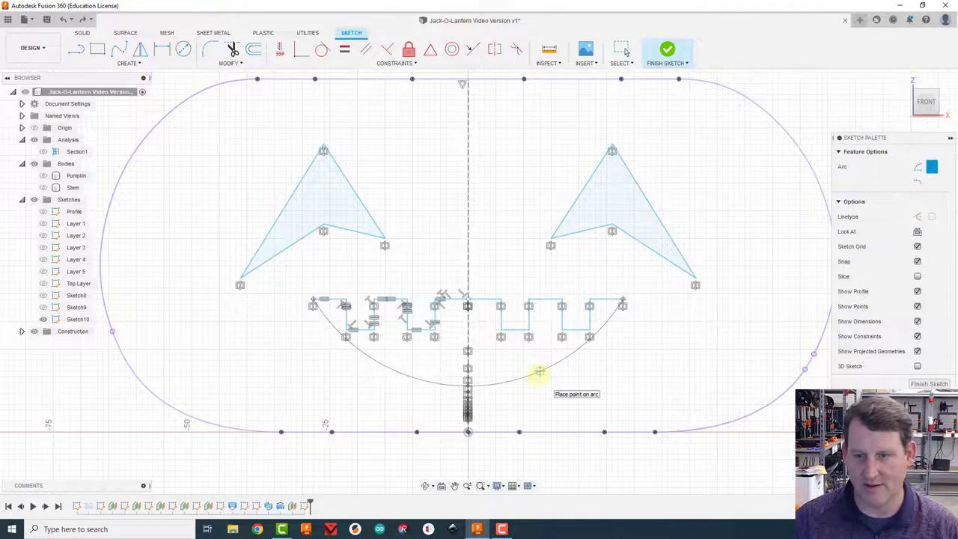
{"action": "left_click", "coordinate": [536, 372]}
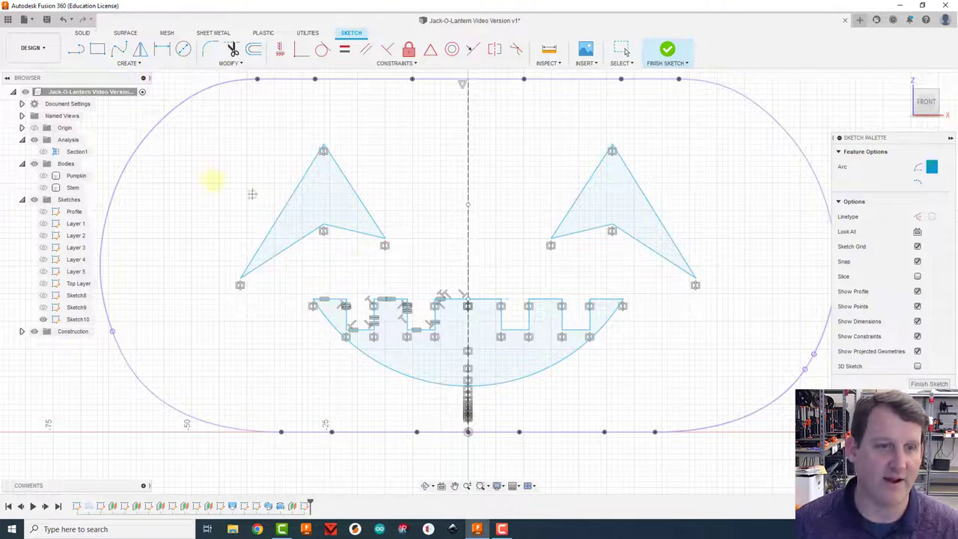
{"action": "key", "text": "Escape"}
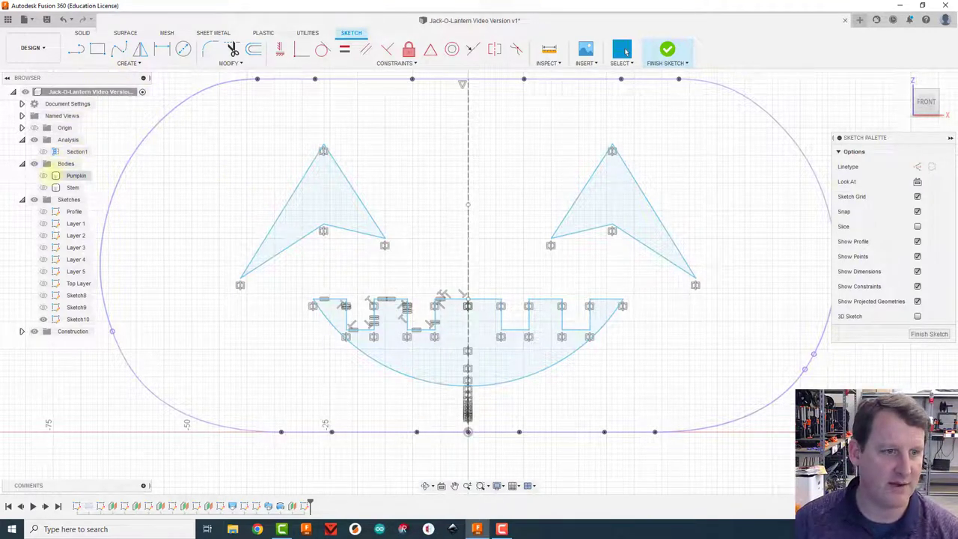
Step: With the Pumpkin body shown, raise the teeth bottoms and shift the grin's teeth
{"action": "left_click", "coordinate": [42, 175]}
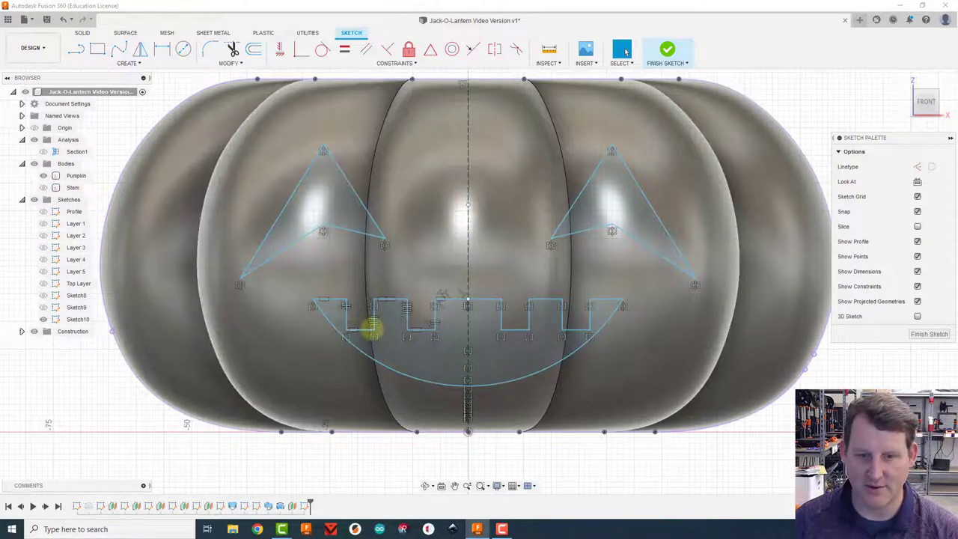
{"action": "left_click_drag", "start_coordinate": [373, 329], "coordinate": [371, 321]}
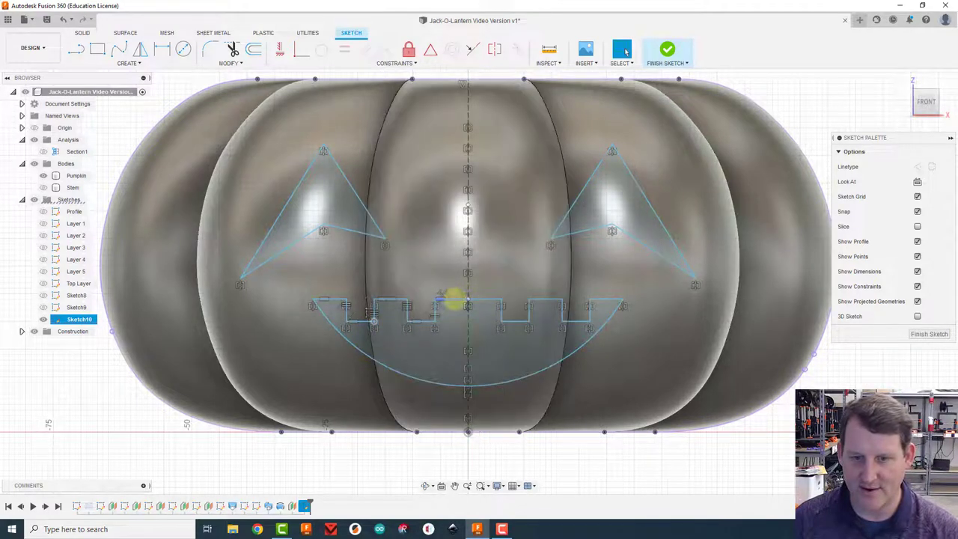
{"action": "left_click", "coordinate": [437, 299]}
{"action": "mouse_move", "coordinate": [439, 299]}
{"action": "left_mouse_down"}
{"action": "mouse_move", "coordinate": [402, 321]}
{"action": "mouse_move", "coordinate": [423, 319]}
{"action": "mouse_move", "coordinate": [398, 317]}
{"action": "mouse_move", "coordinate": [406, 320]}
{"action": "left_mouse_up"}
Step: Tilt the view and hide the Pumpkin body so only the face sketch shows
{"action": "left_click", "coordinate": [303, 350]}
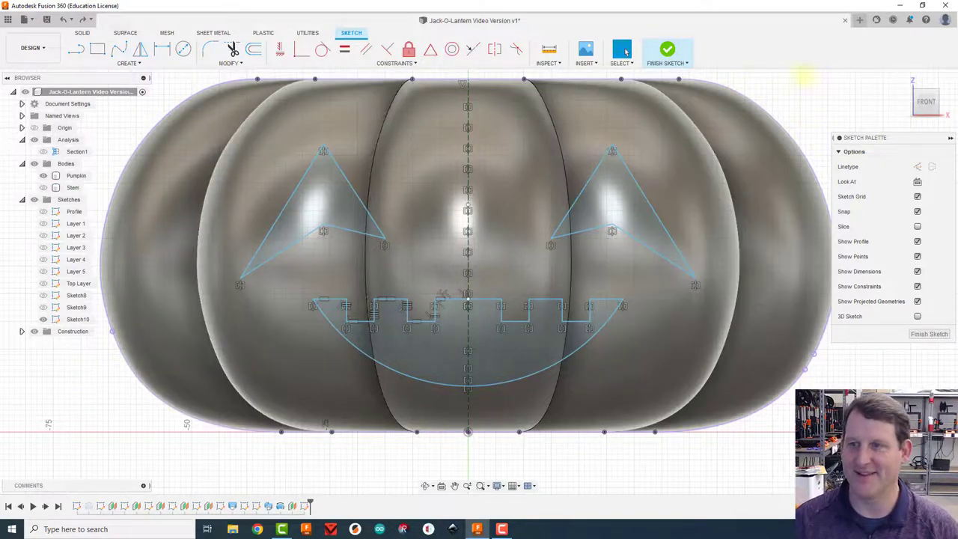
{"action": "mouse_move", "coordinate": [479, 282]}
{"action": "middle_mouse_down", "text": "shift"}
{"action": "mouse_move", "coordinate": [479, 307]}
{"action": "mouse_move", "coordinate": [481, 281]}
{"action": "middle_mouse_up", "text": "shift"}
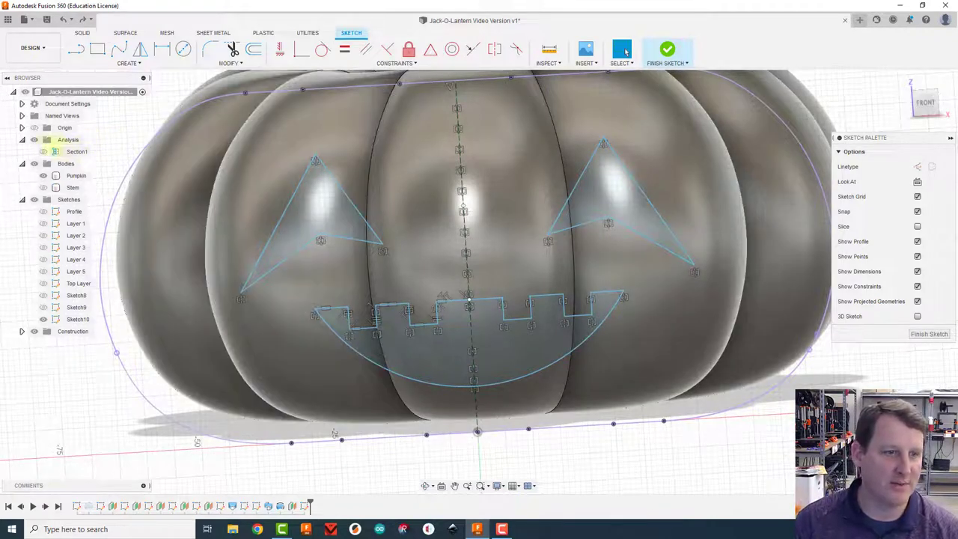
{"action": "left_click", "coordinate": [42, 175]}
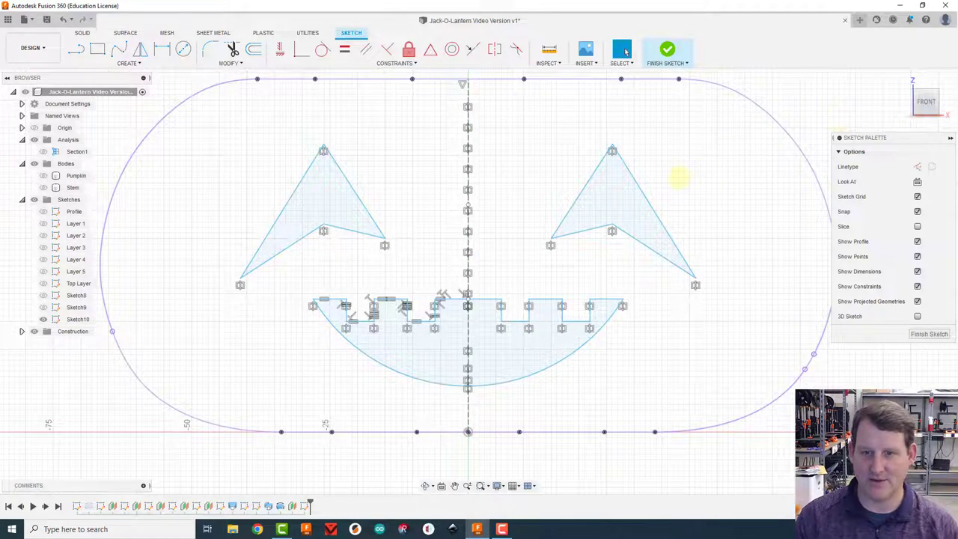
Step: Move the left eye closer to the centre and nudge its inner corner to reshape it
{"action": "mouse_move", "coordinate": [195, 111]}
{"action": "left_mouse_down"}
{"action": "mouse_move", "coordinate": [247, 196]}
{"action": "mouse_move", "coordinate": [434, 299]}
{"action": "mouse_move", "coordinate": [424, 284]}
{"action": "left_mouse_up"}
{"action": "mouse_move", "coordinate": [363, 199]}
{"action": "left_mouse_down"}
{"action": "mouse_move", "coordinate": [417, 199]}
{"action": "mouse_move", "coordinate": [422, 160]}
{"action": "mouse_move", "coordinate": [314, 180]}
{"action": "mouse_move", "coordinate": [293, 207]}
{"action": "mouse_move", "coordinate": [354, 185]}
{"action": "mouse_move", "coordinate": [406, 197]}
{"action": "mouse_move", "coordinate": [395, 196]}
{"action": "left_mouse_up"}
{"action": "left_click", "coordinate": [427, 171]}
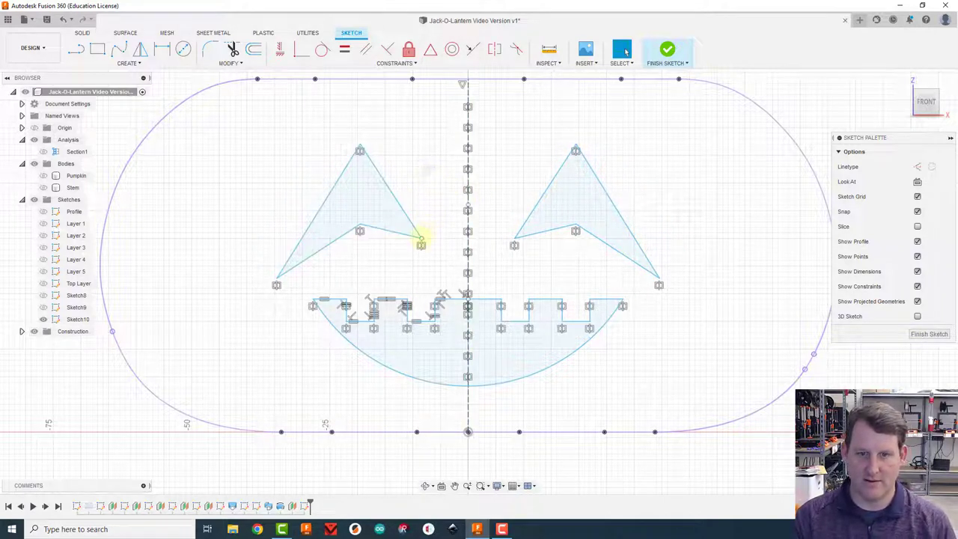
{"action": "mouse_move", "coordinate": [416, 234]}
{"action": "left_mouse_down"}
{"action": "mouse_move", "coordinate": [419, 252]}
{"action": "mouse_move", "coordinate": [418, 233]}
{"action": "left_mouse_up"}
{"action": "left_click", "coordinate": [438, 198]}
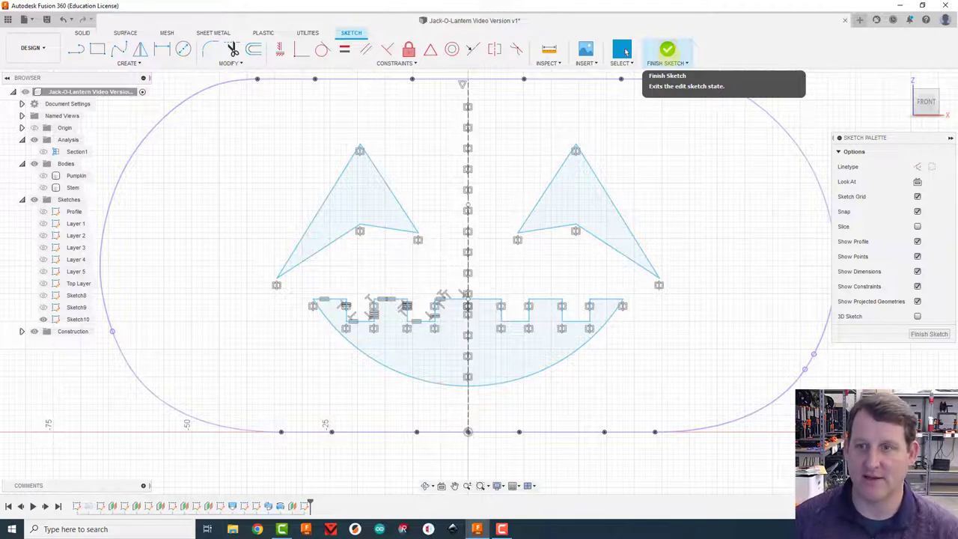
Step: Finish the face sketch, show the Pumpkin body again, and orbit to a low angle
{"action": "left_click", "coordinate": [666, 49]}
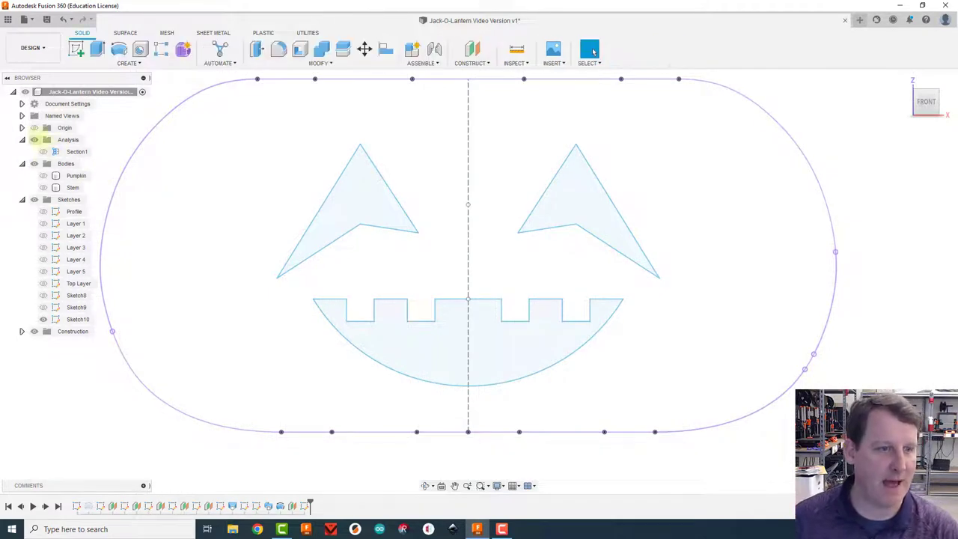
{"action": "left_click", "coordinate": [43, 176]}
{"action": "middle_click_drag", "start_coordinate": [478, 282], "coordinate": [737, 171], "text": "shift"}
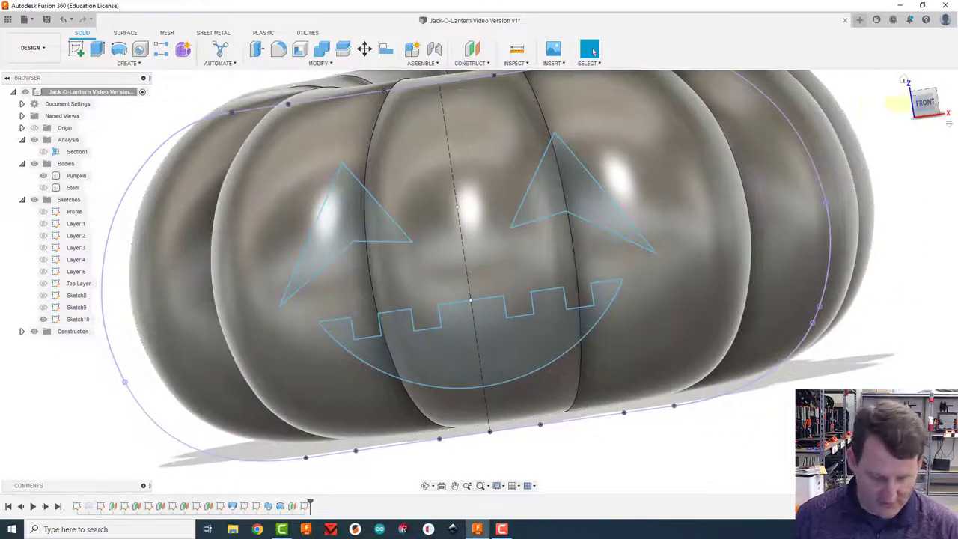
Step: Extrude both eye profiles and the mouth as a 51 mm cut back into the pumpkin
{"action": "key", "text": "e"}
{"action": "left_click", "coordinate": [357, 215]}
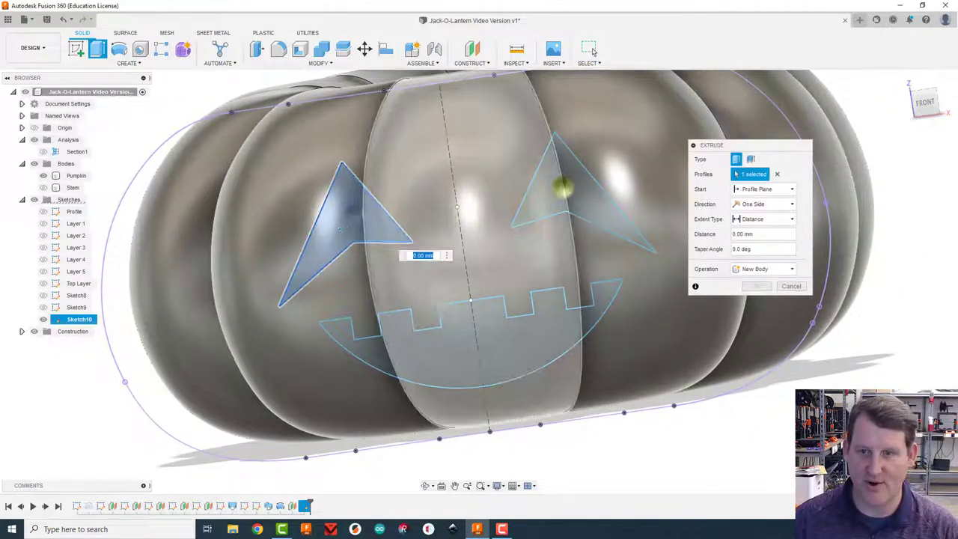
{"action": "left_click", "coordinate": [559, 190]}
{"action": "left_click", "coordinate": [477, 341]}
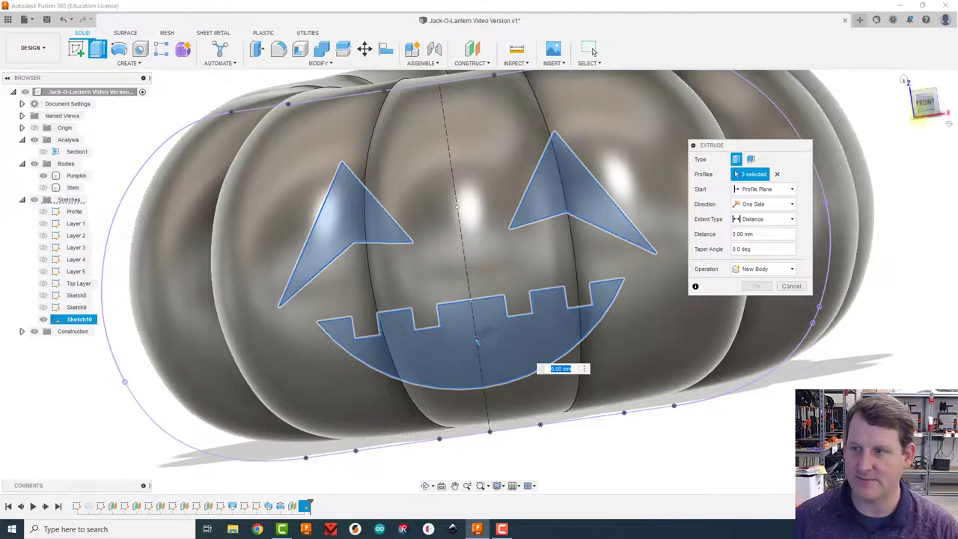
{"action": "middle_click_drag", "start_coordinate": [478, 342], "coordinate": [425, 342], "text": "shift"}
{"action": "left_click_drag", "start_coordinate": [425, 342], "coordinate": [184, 306]}
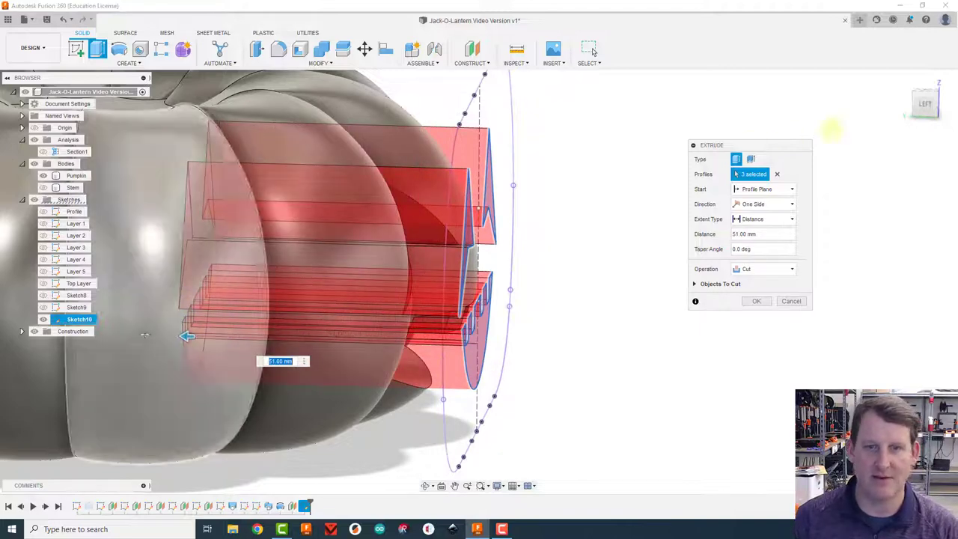
{"action": "left_click_drag", "start_coordinate": [925, 96], "coordinate": [945, 83]}
{"action": "left_click", "coordinate": [927, 96]}
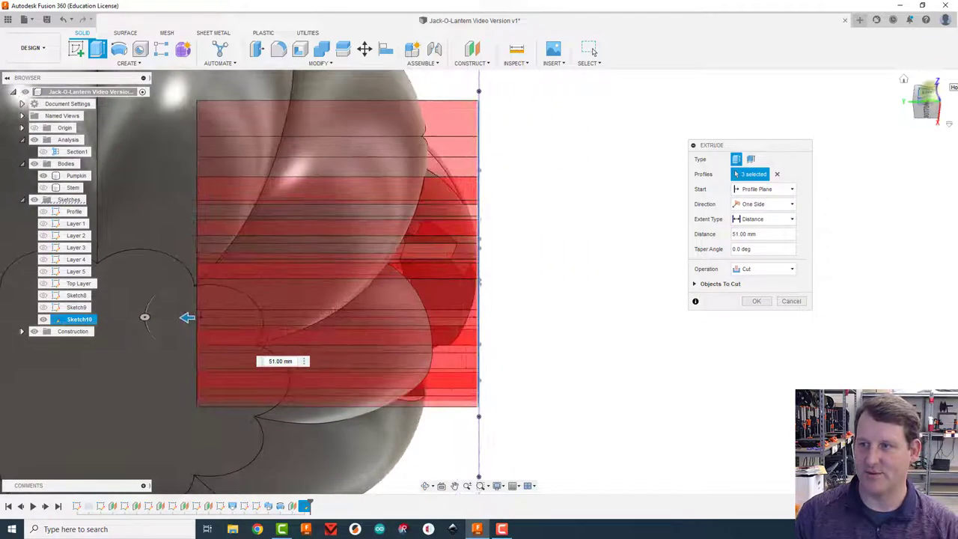
{"action": "left_click", "coordinate": [925, 96]}
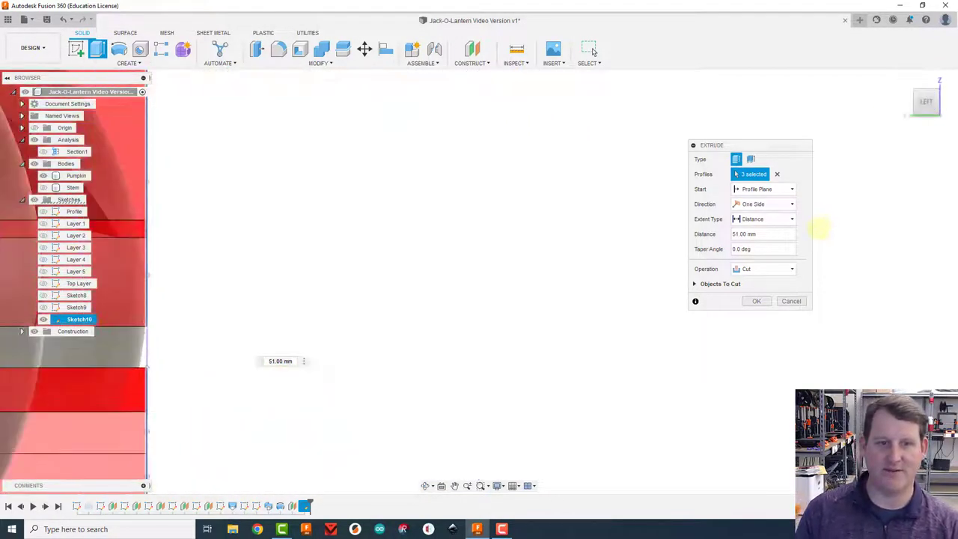
{"action": "scroll", "coordinate": [606, 254], "scroll_direction": "down", "scroll_amount": 5}
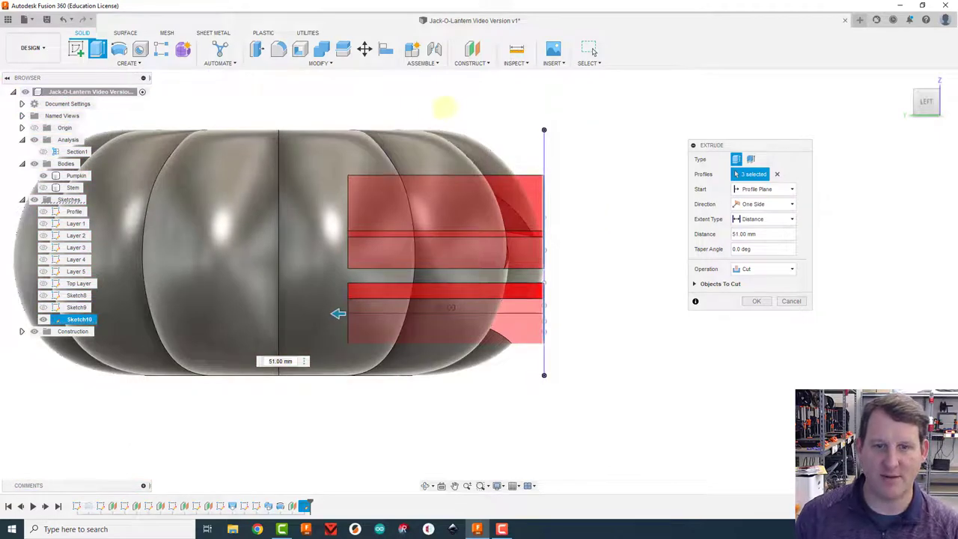
{"action": "left_click_drag", "start_coordinate": [919, 96], "coordinate": [778, 98]}
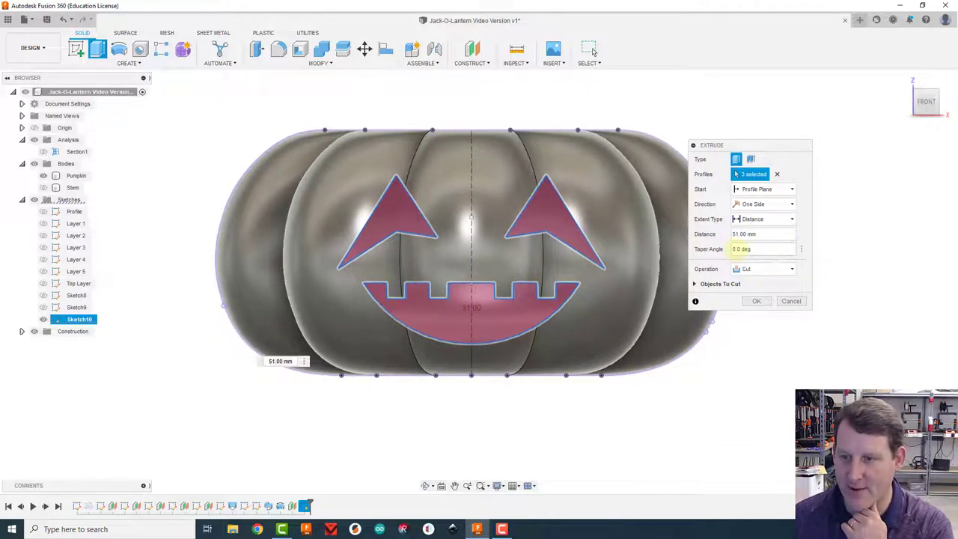
Step: Give the 51 mm face cut a negative taper, trying -5 then settling on -2 degrees, and confirm
{"action": "left_click", "coordinate": [735, 248]}
{"action": "type", "text": "-5"}
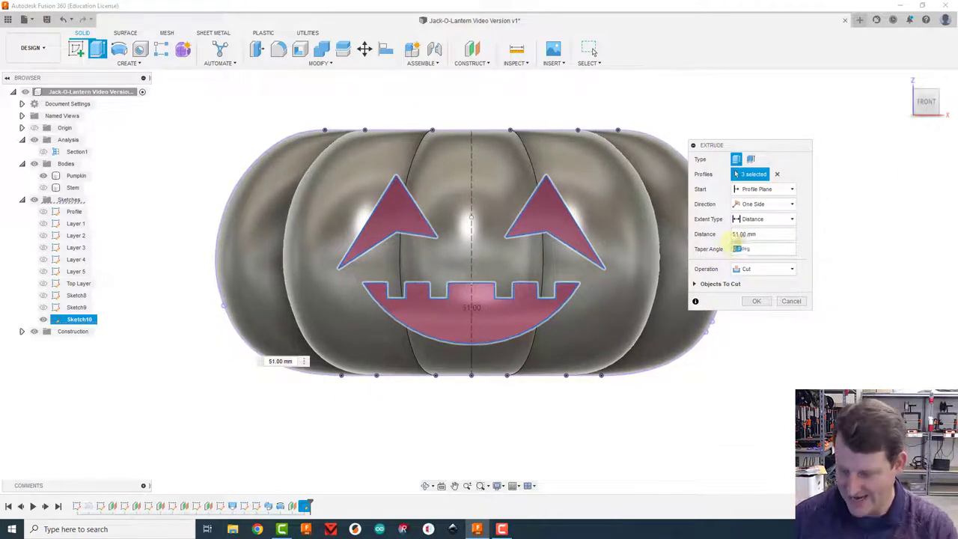
{"action": "key", "text": "Return"}
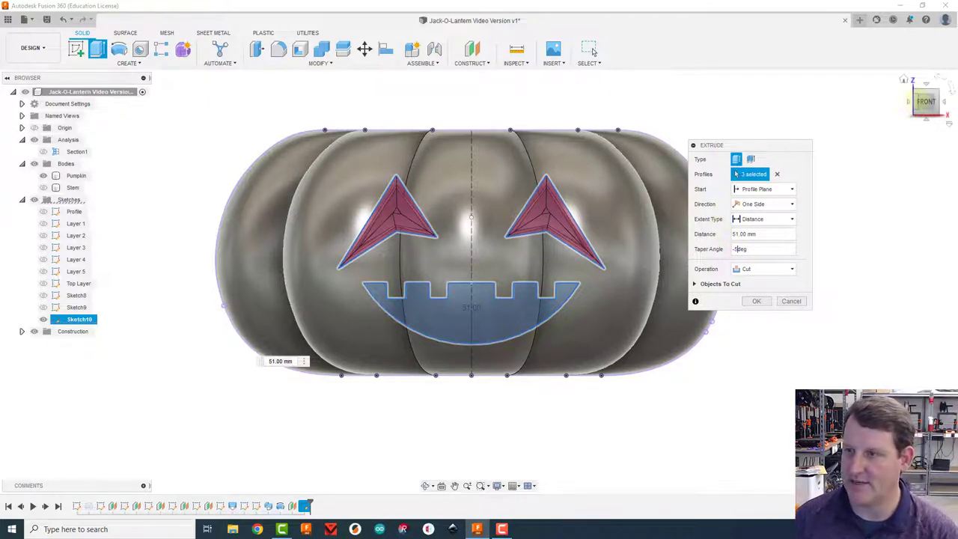
{"action": "left_click", "coordinate": [915, 88]}
{"action": "left_click_drag", "start_coordinate": [916, 101], "coordinate": [949, 103]}
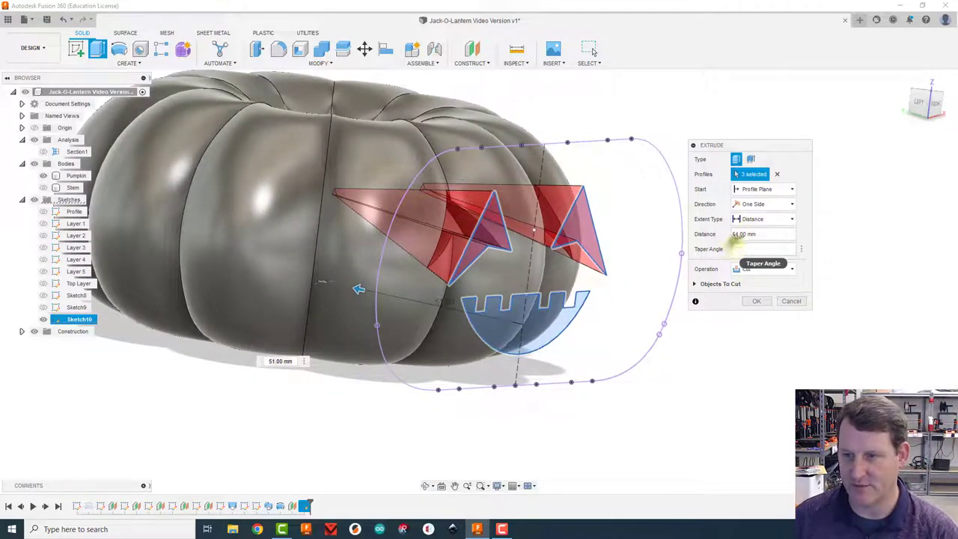
{"action": "left_click", "coordinate": [741, 249]}
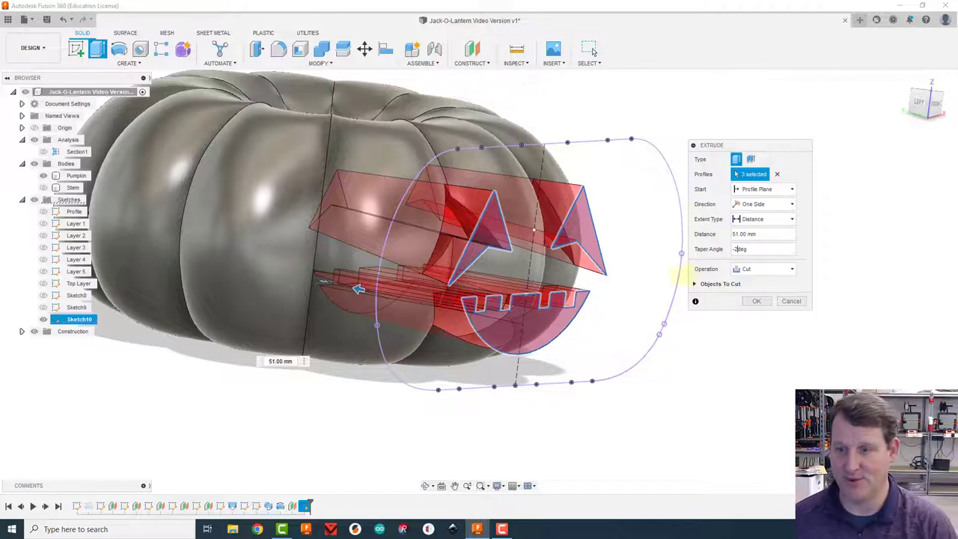
{"action": "left_click", "coordinate": [756, 301]}
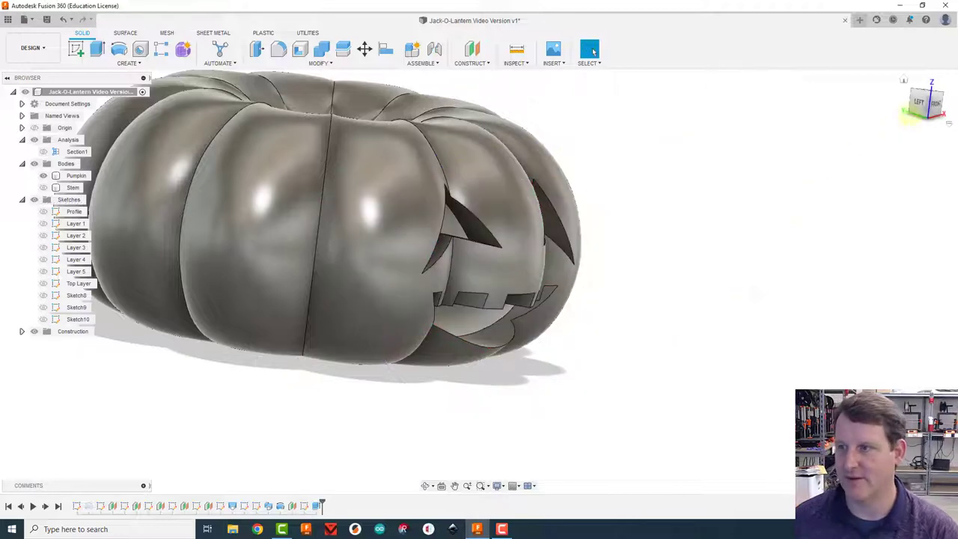
Step: Return to the front view and turn off the Pumpkin body's transparency so it renders opaque
{"action": "left_click", "coordinate": [934, 105]}
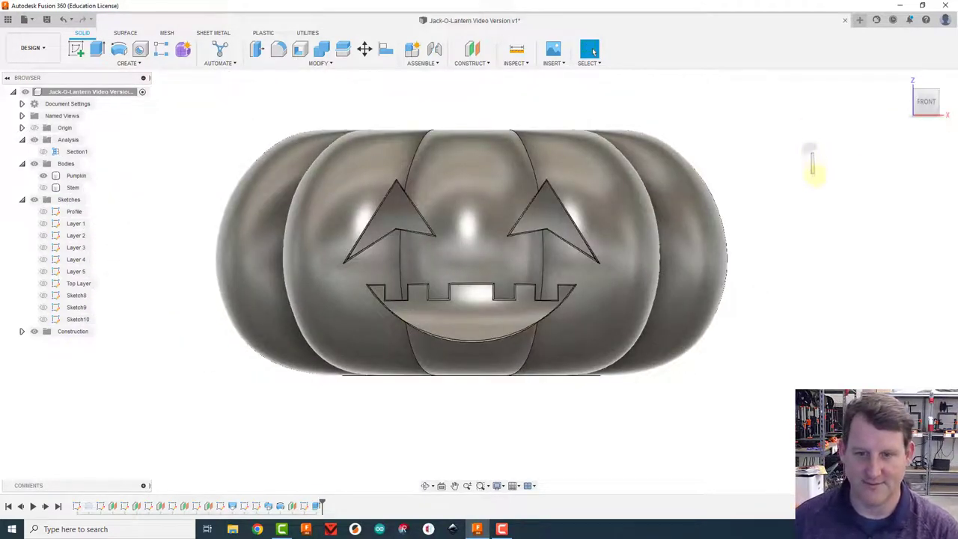
{"action": "middle_click_drag", "start_coordinate": [795, 175], "coordinate": [802, 182]}
{"action": "left_click", "coordinate": [699, 268]}
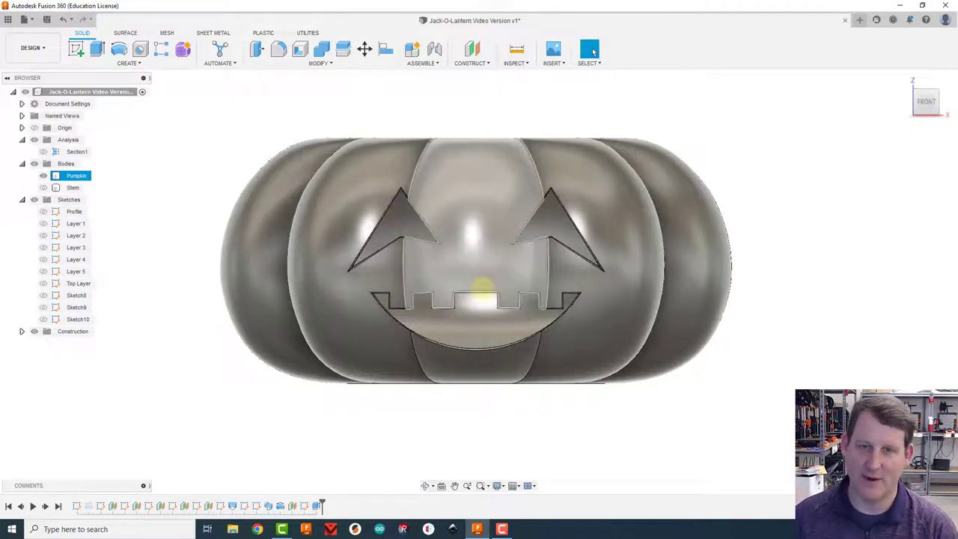
{"action": "left_click", "coordinate": [804, 234]}
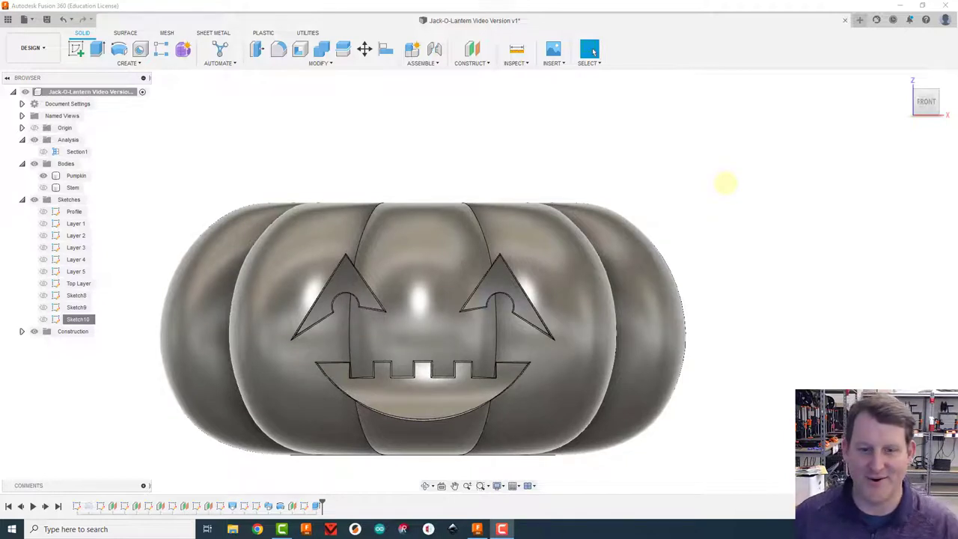
{"action": "left_click", "coordinate": [577, 336]}
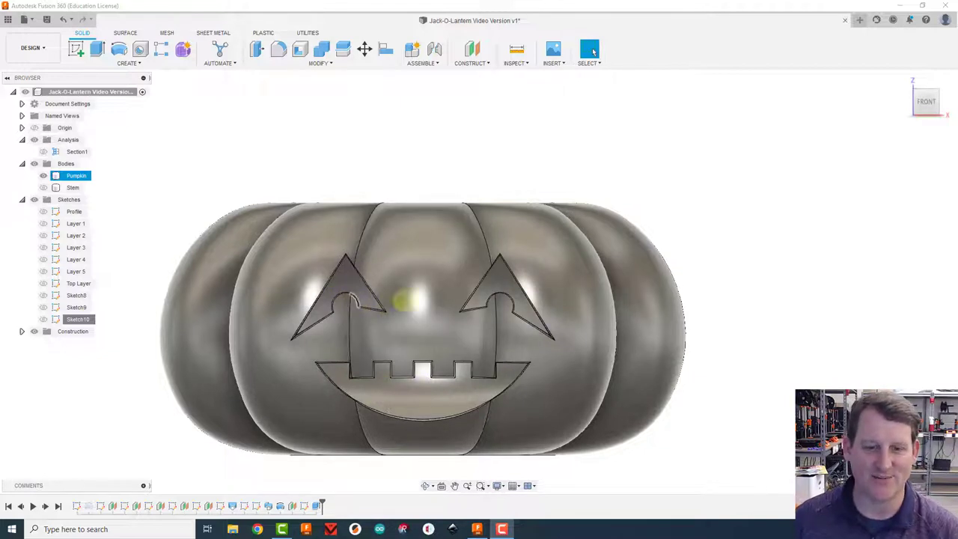
{"action": "left_click", "coordinate": [747, 183]}
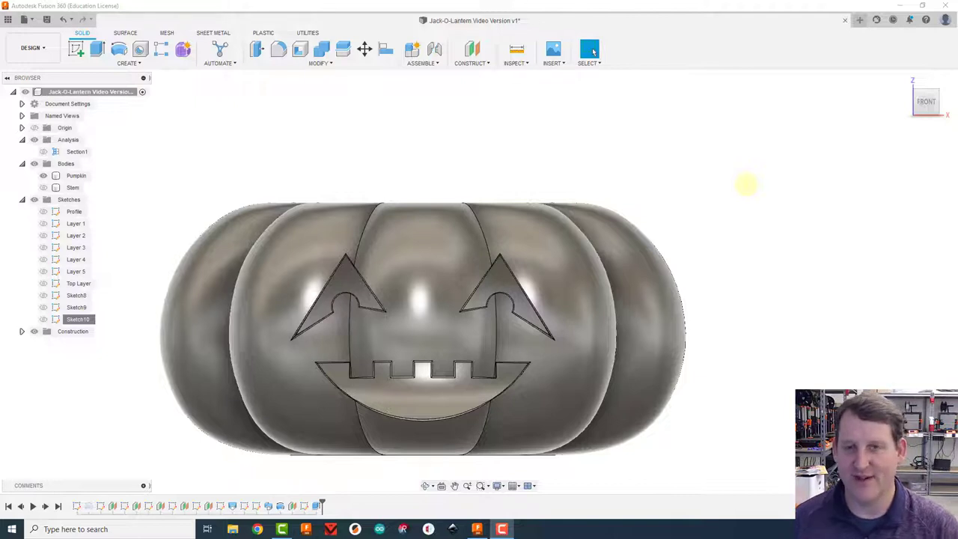
{"action": "left_click", "coordinate": [908, 101]}
{"action": "left_click", "coordinate": [520, 187]}
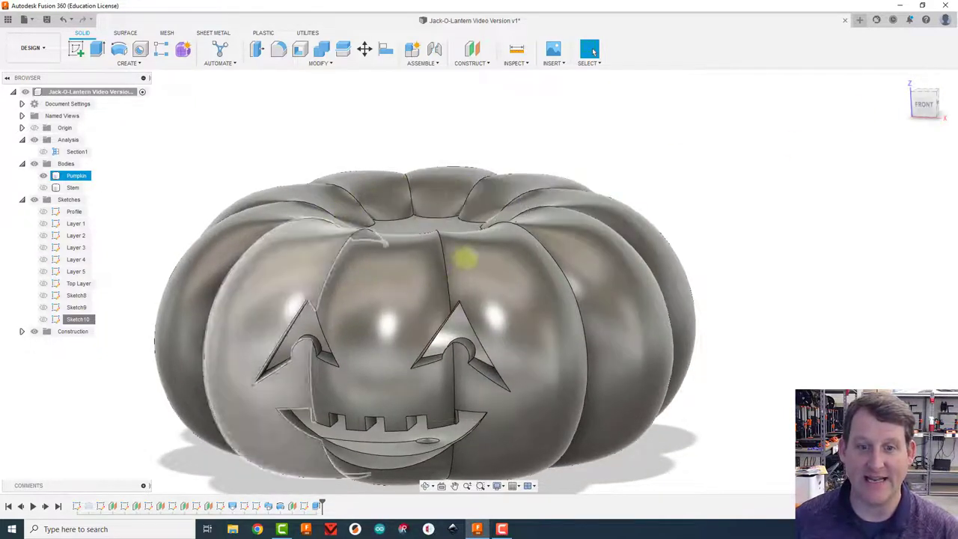
{"action": "left_click", "coordinate": [785, 166]}
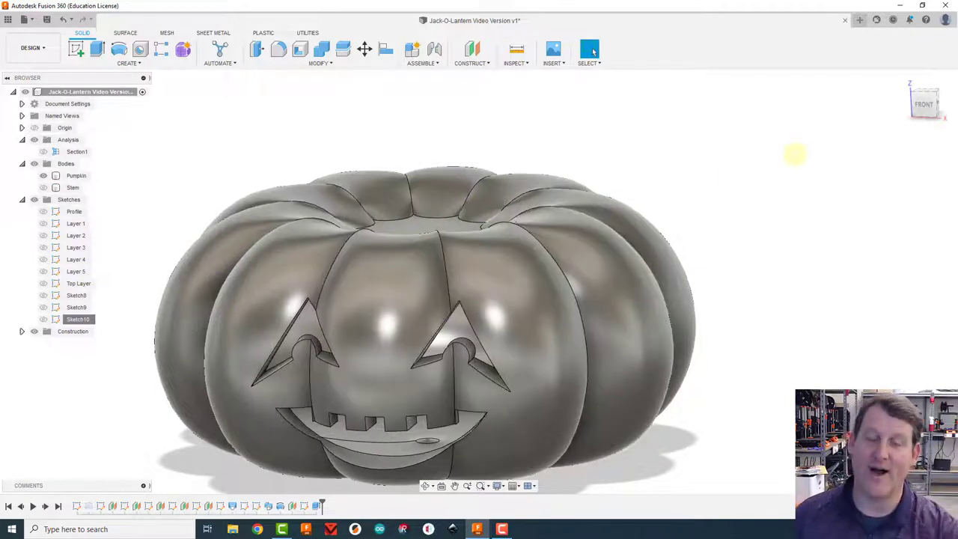